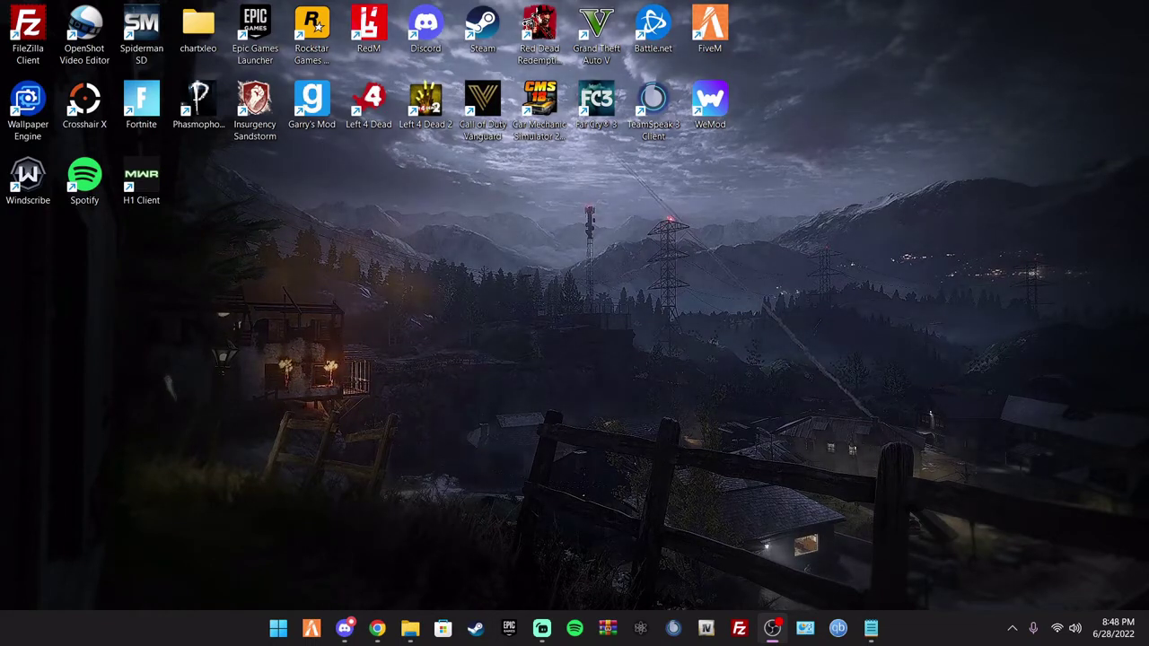
Step: Look through the Downloads folder and the F: and C: drives in the file browser
left_click(377, 627)
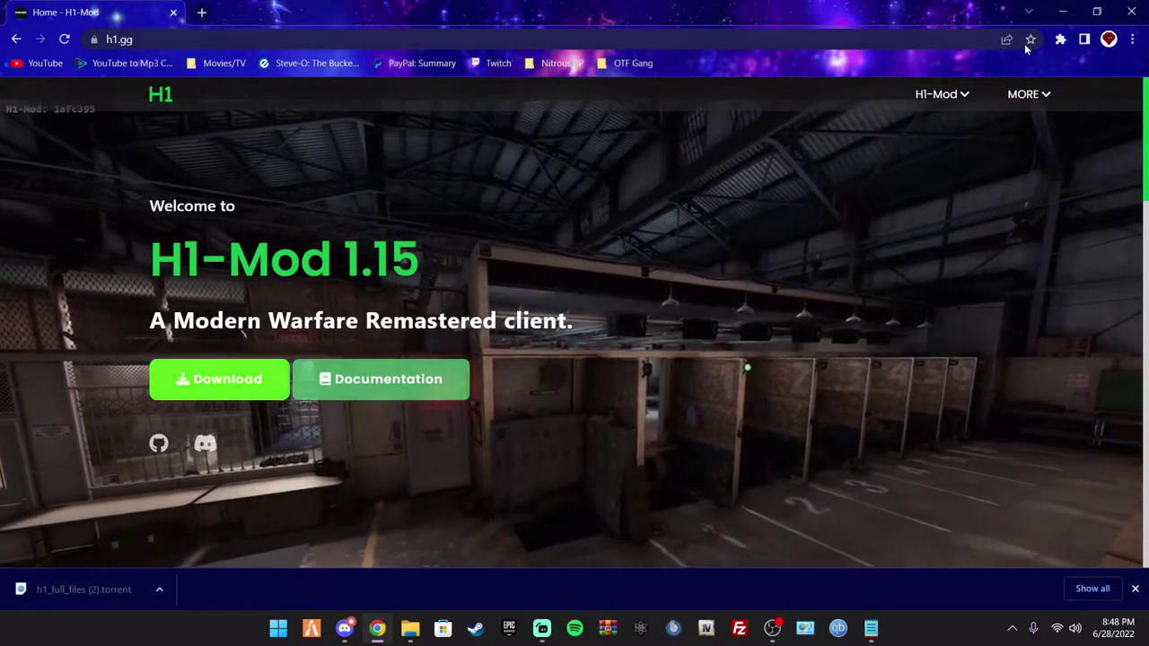
left_click(1062, 21)
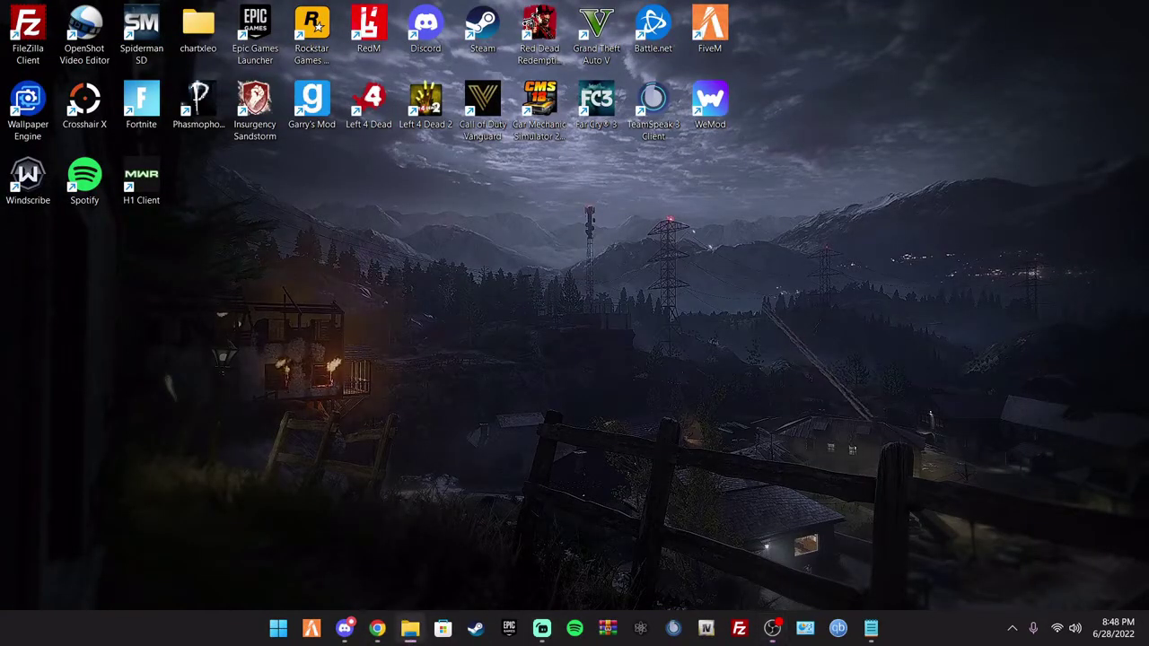
left_click(410, 628)
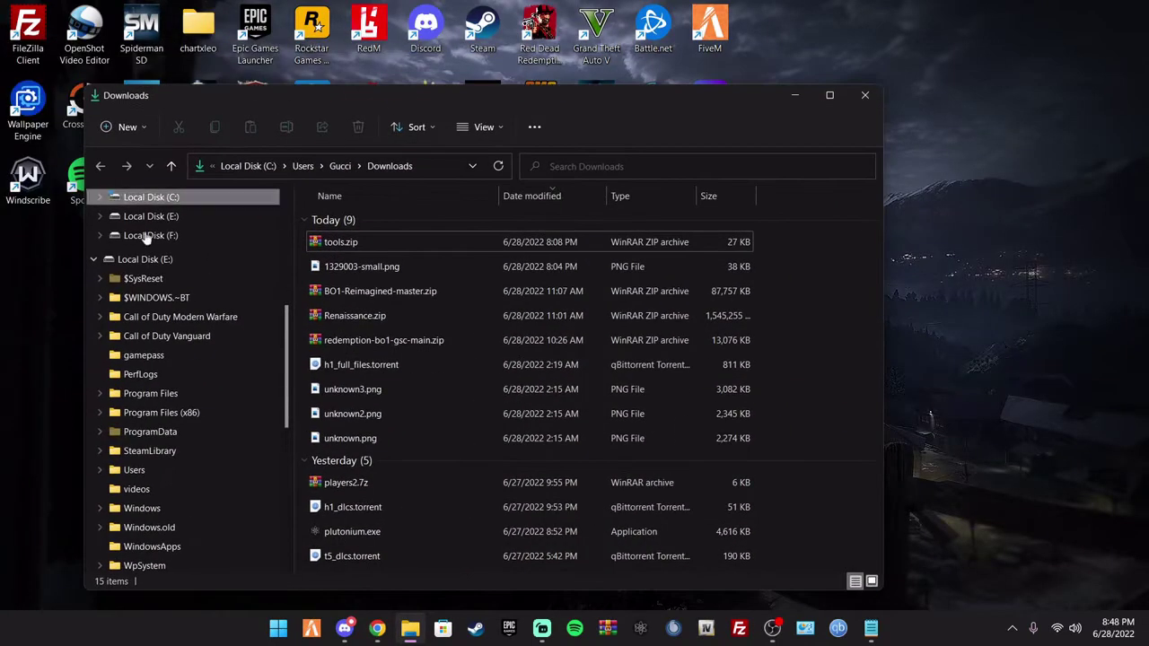
left_click(149, 236)
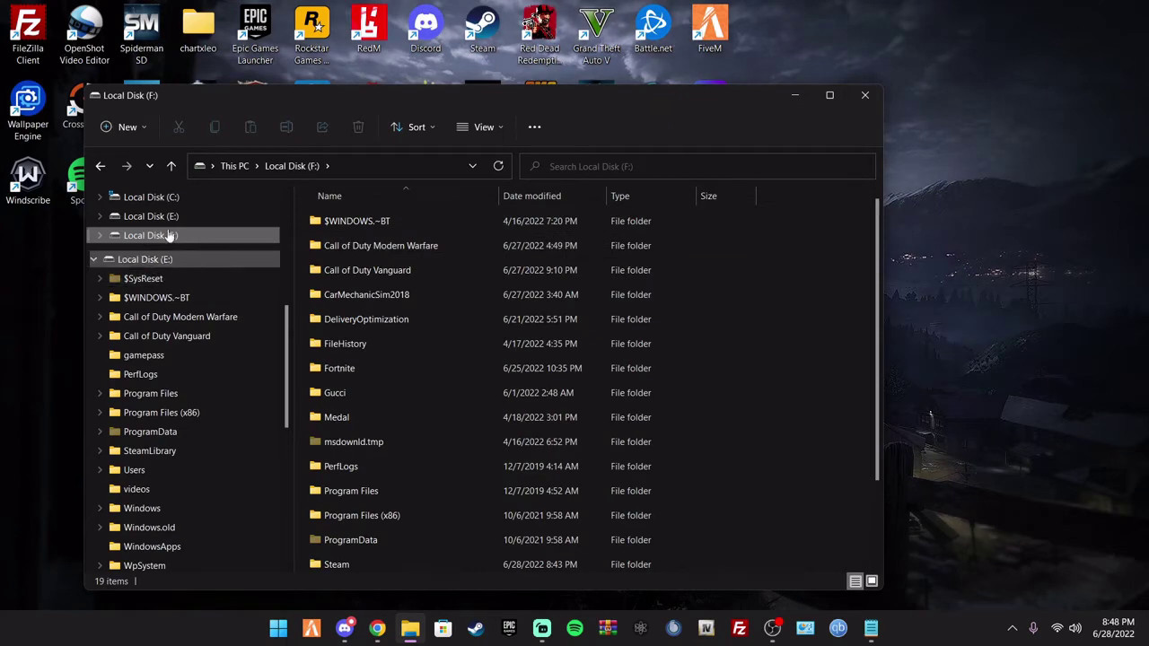
left_click(166, 197)
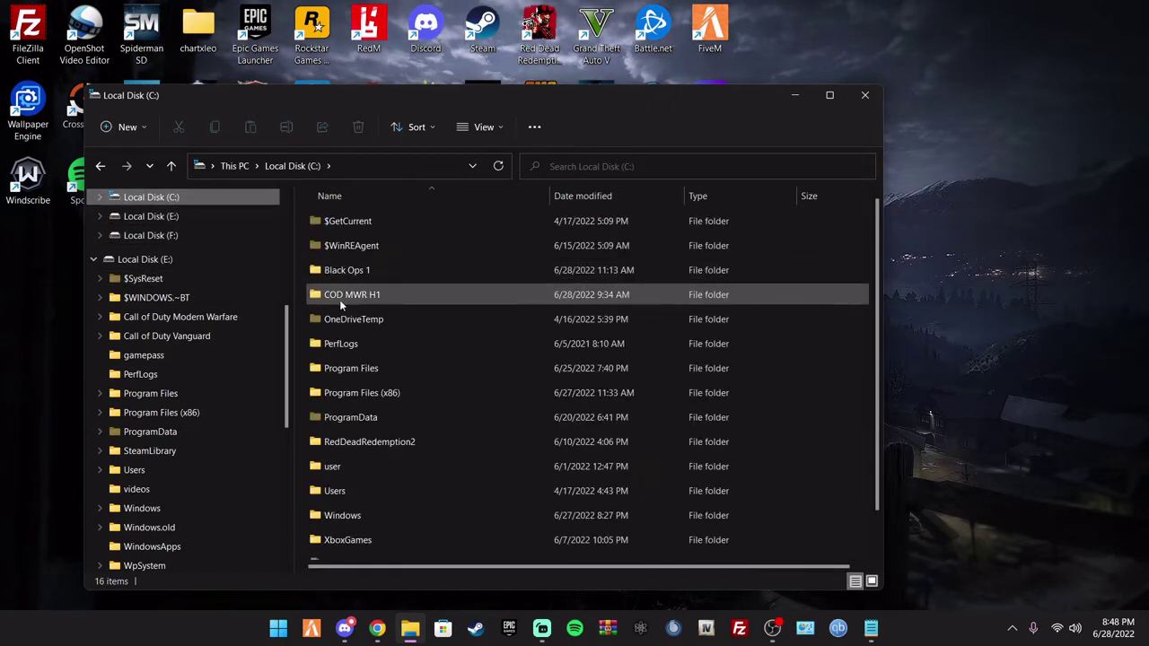
mouse_move(383, 302)
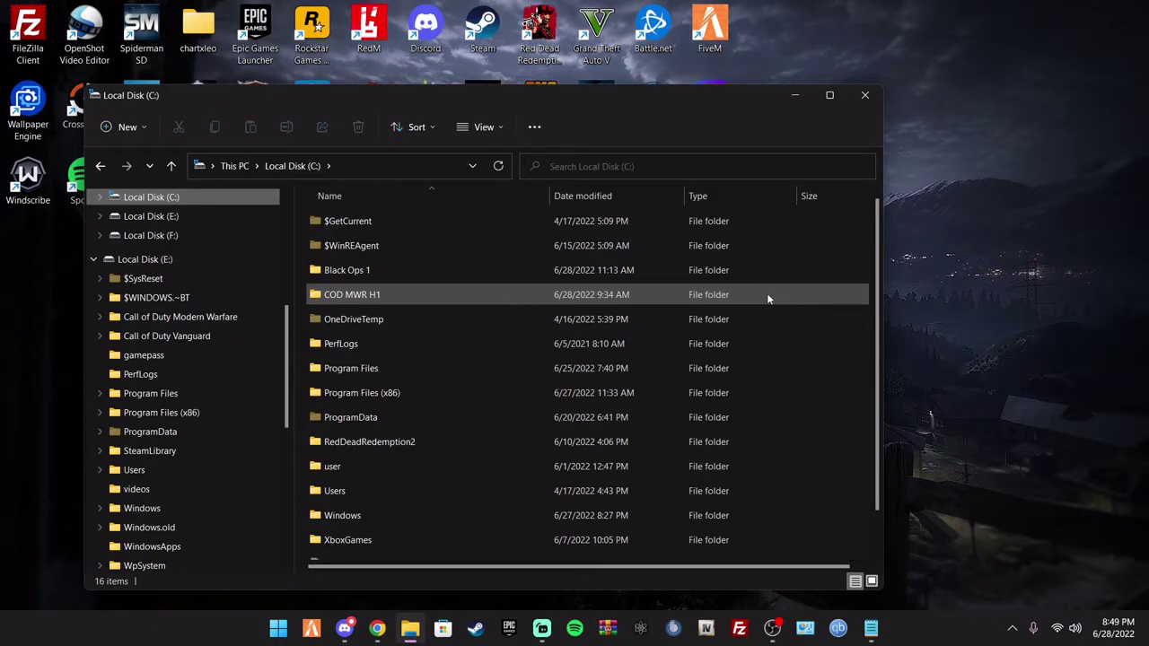
left_click(790, 96)
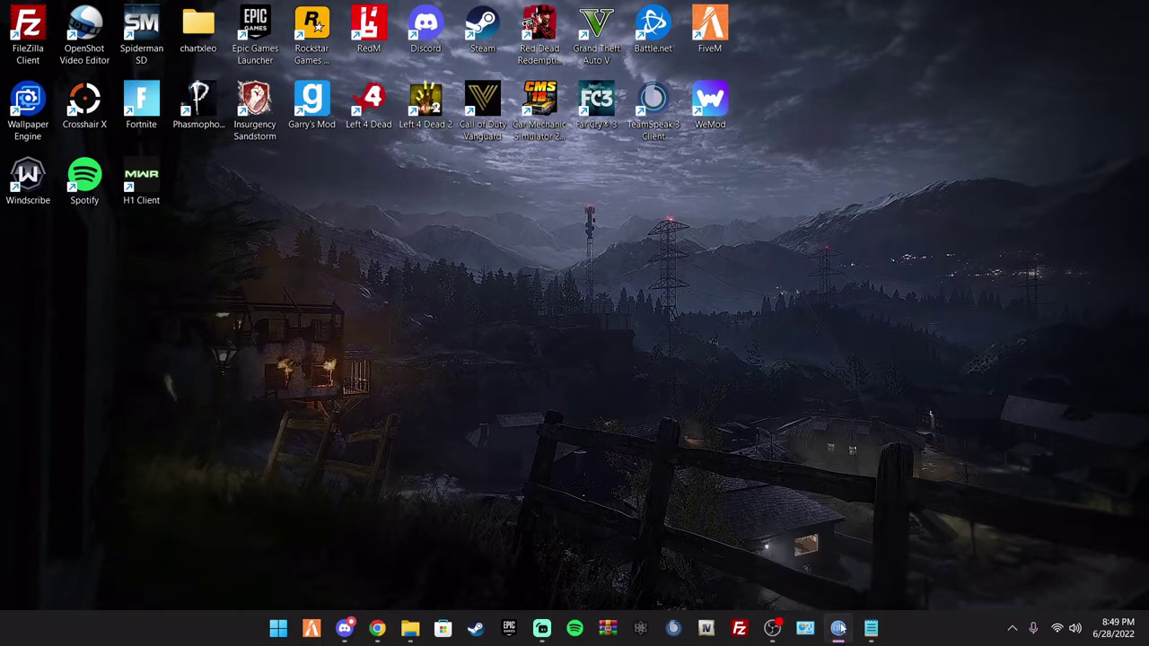
Step: Remove t5_all_dlcs and pluto_t5_full from qBittorrent, keeping their files on disk
left_click(838, 628)
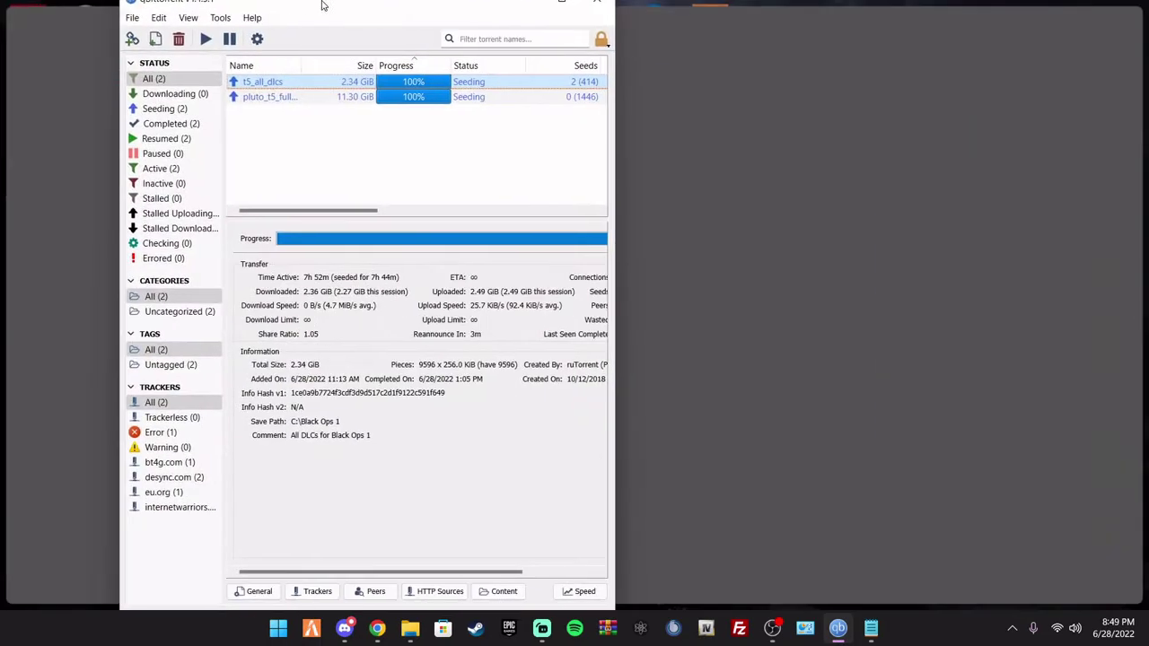
double_click(320, 5)
left_click(328, 108, "shift")
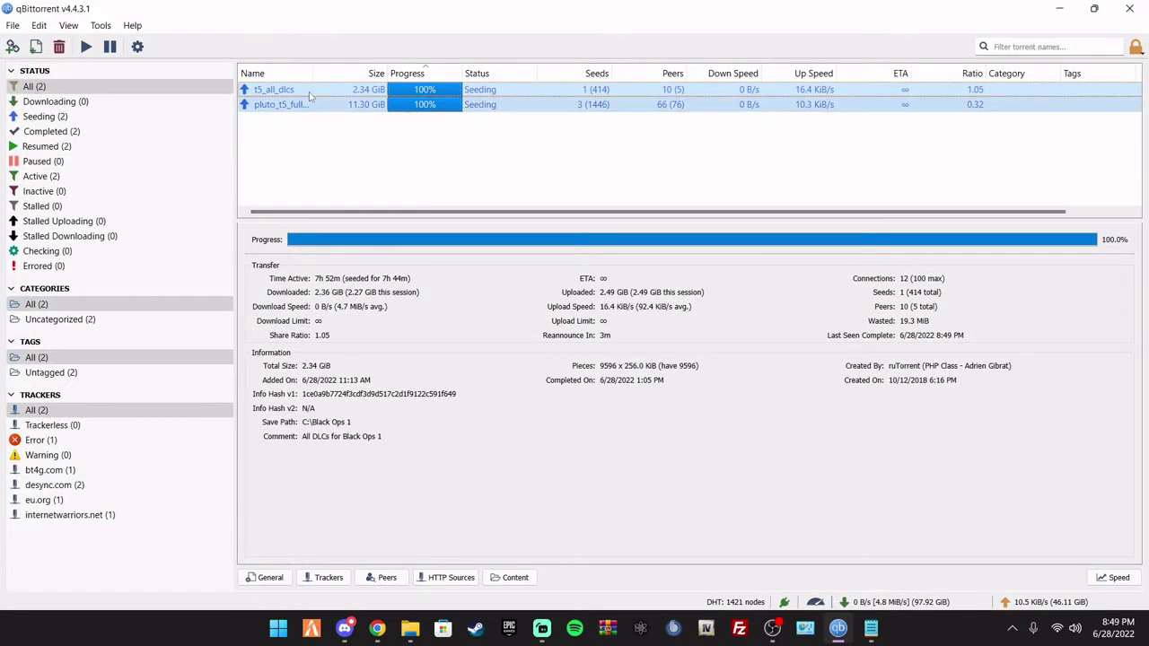
key("Delete")
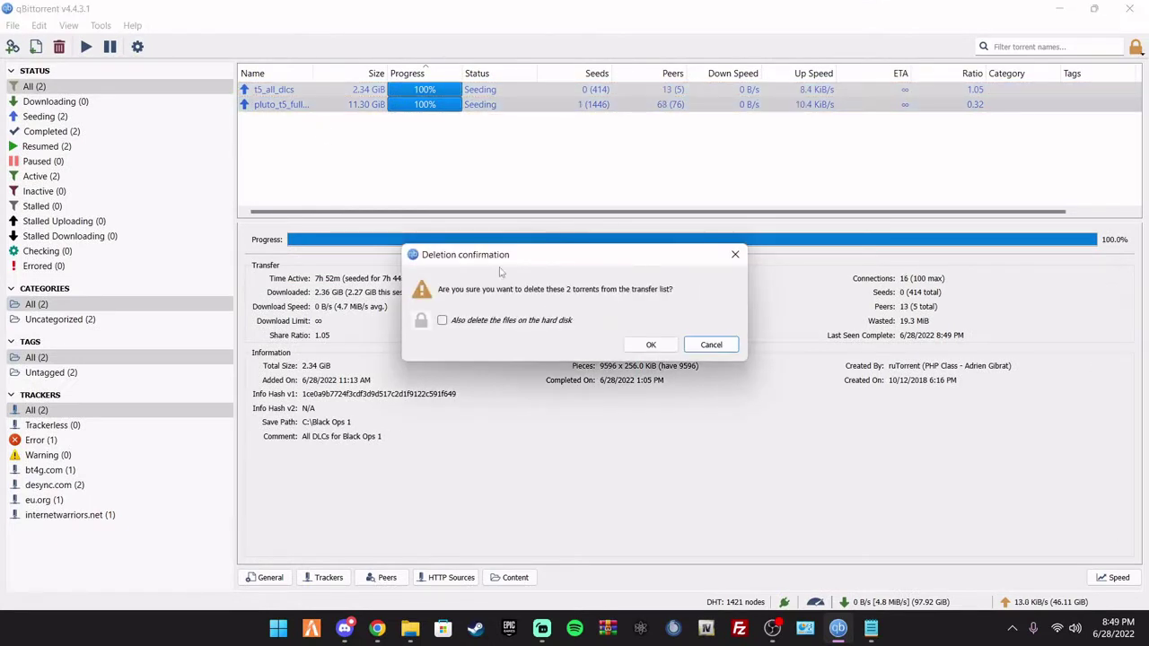
left_click(639, 345)
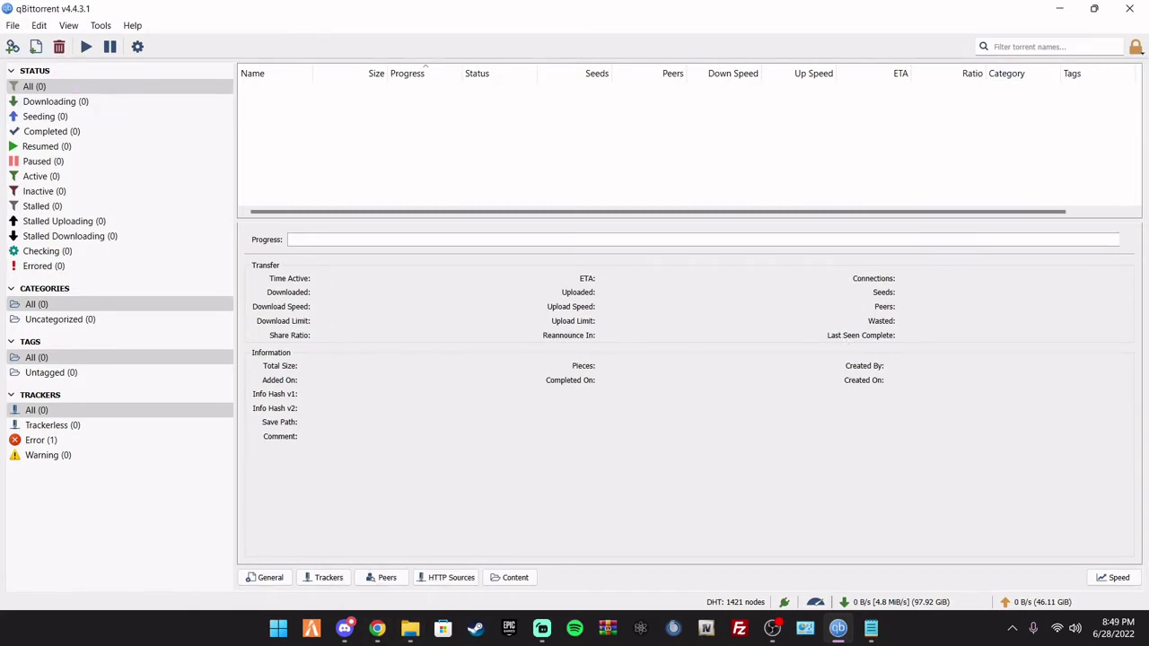
Step: Check the COD MWR H1 folder and its h1_full_files subfolder in File Explorer
key("alt+Tab")
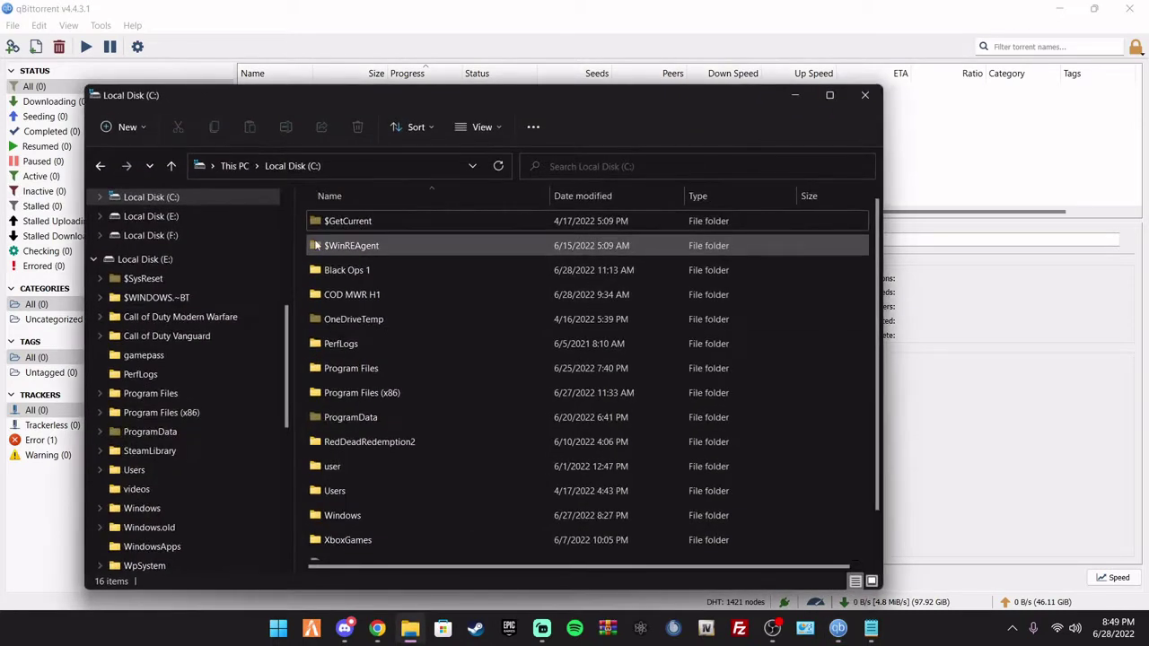
left_click(358, 296)
double_click(358, 296)
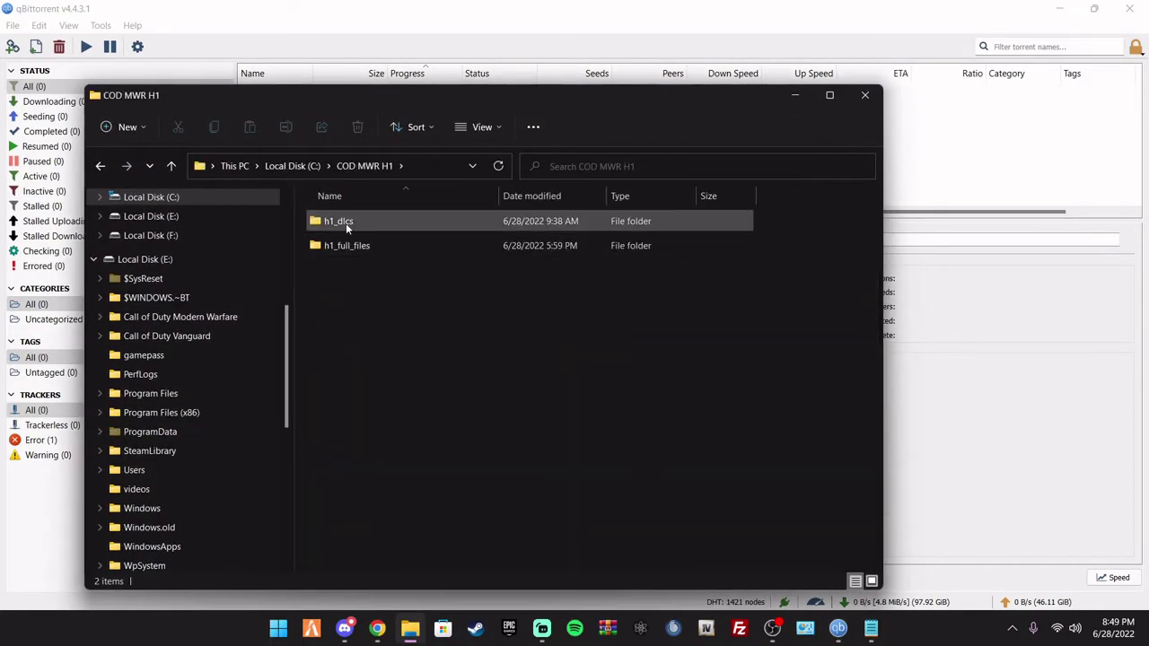
double_click(349, 243)
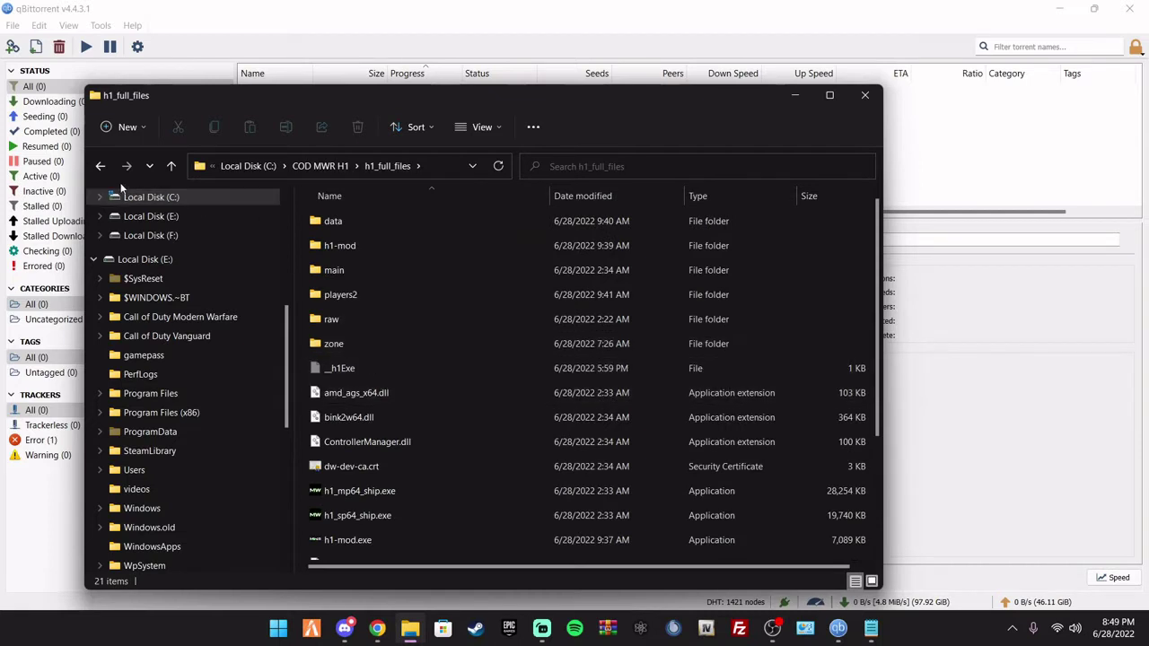
left_click(103, 165)
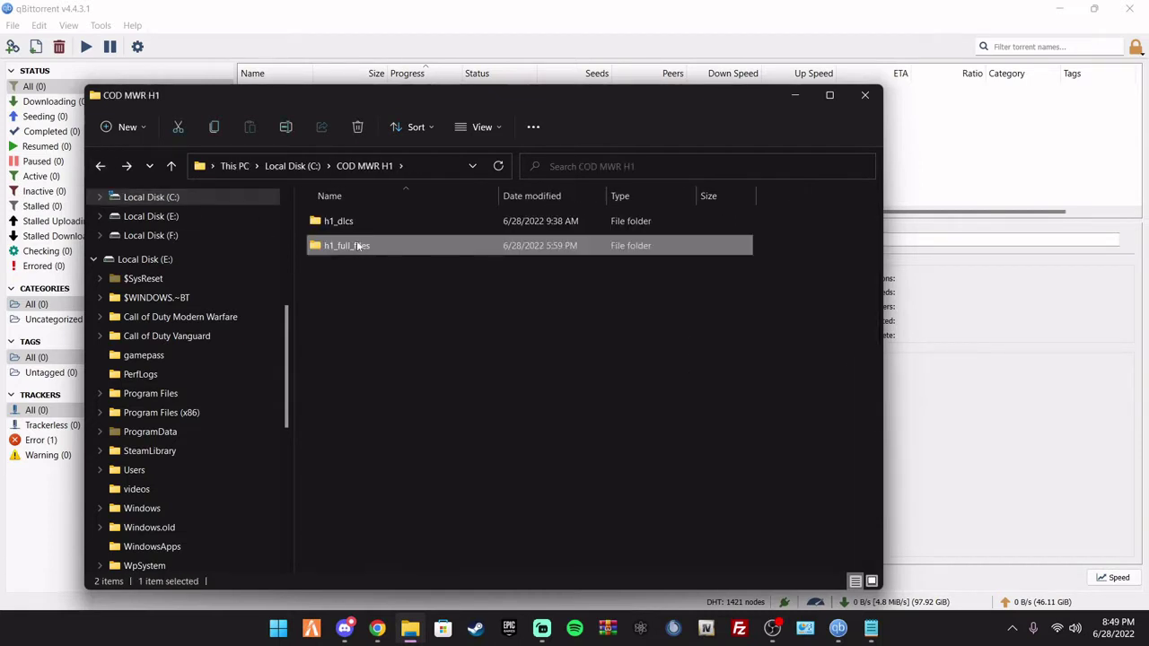
Step: Drag the File Explorer window off the right edge of the screen
left_click_drag(420, 99, 697, 150)
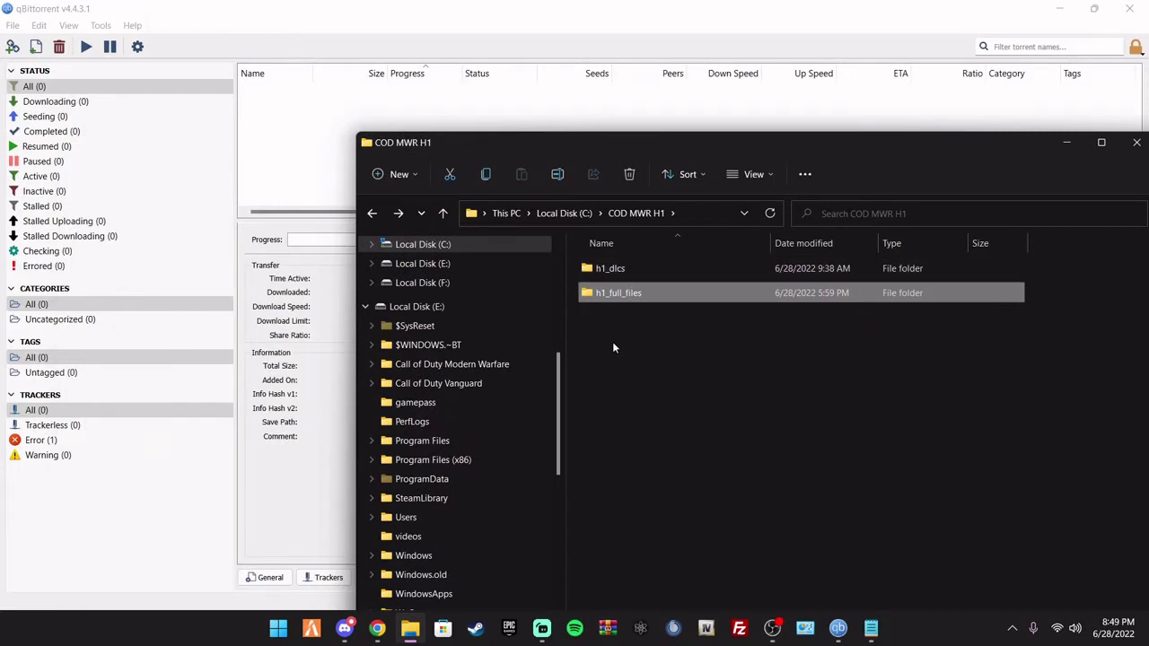
mouse_move(627, 274)
mouse_move(645, 299)
left_click_drag(685, 149, 1147, 146)
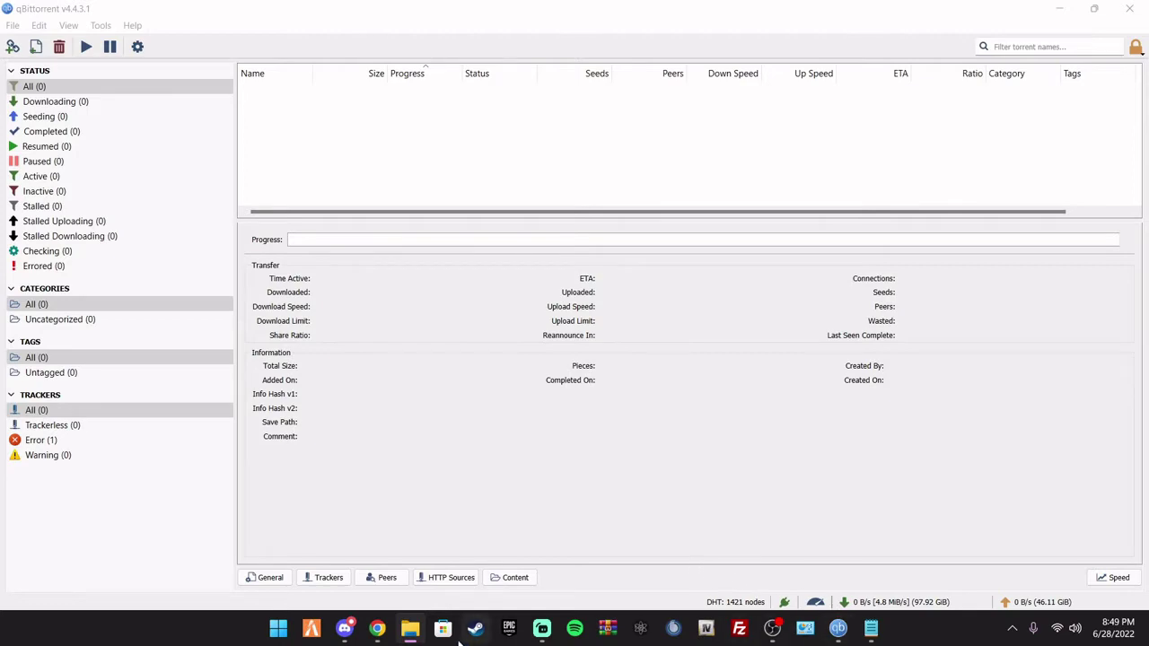
Step: Copy the h1.gg page address from the browser's address bar
left_click(376, 629)
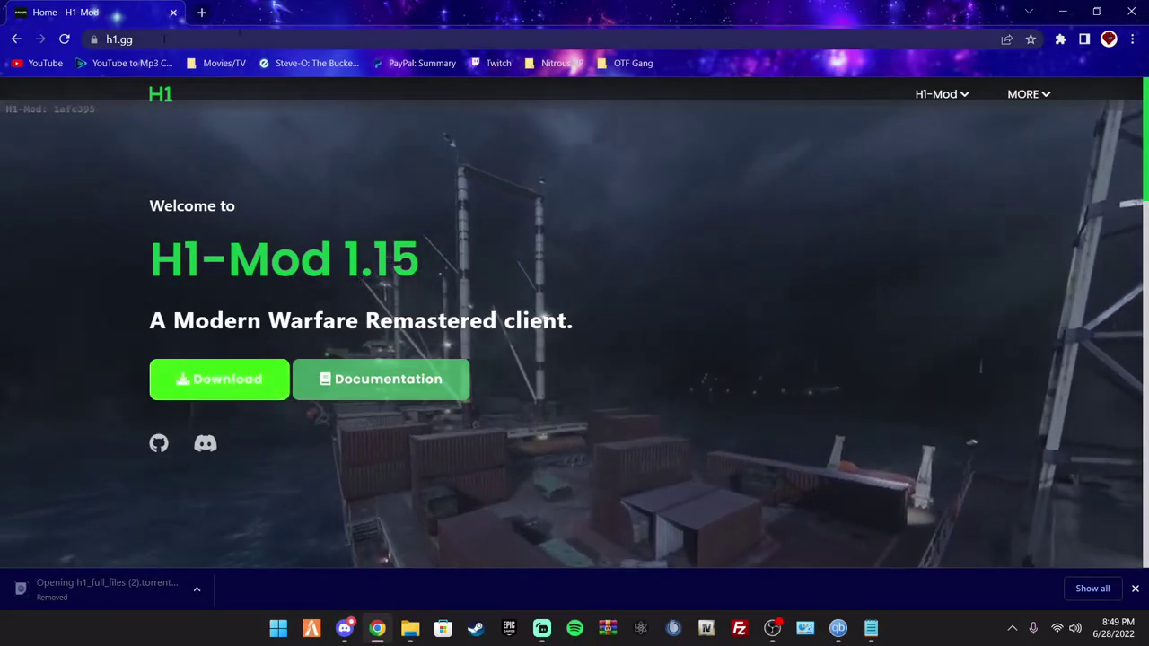
left_click(871, 628)
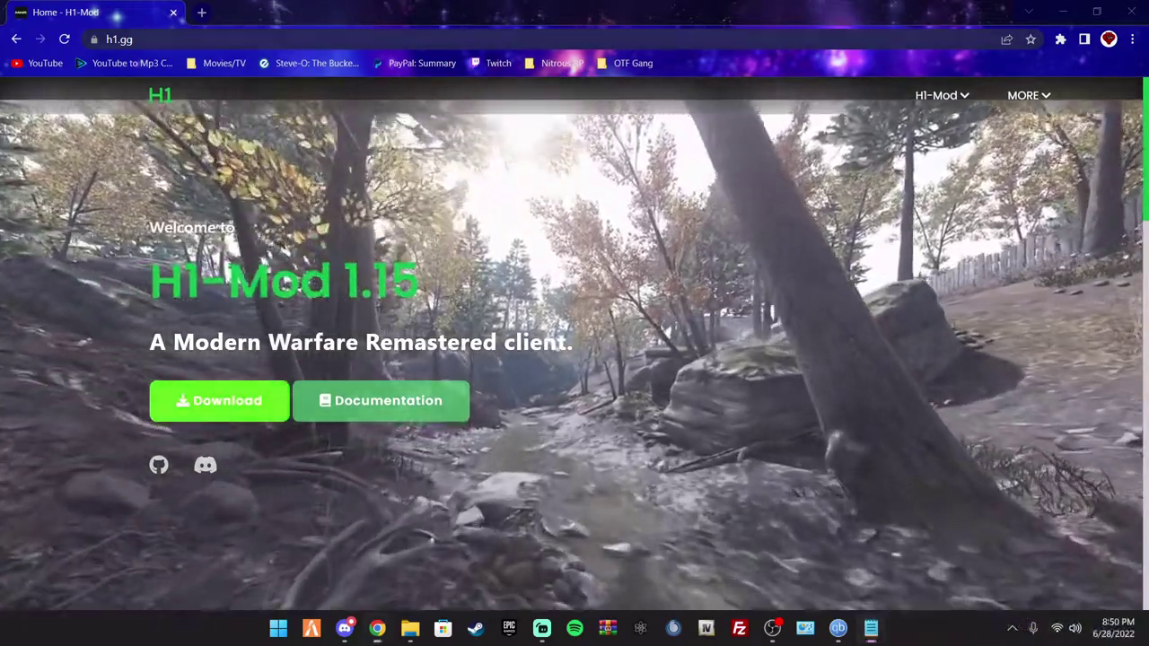
left_click(231, 40)
right_click(231, 40)
left_click(267, 122)
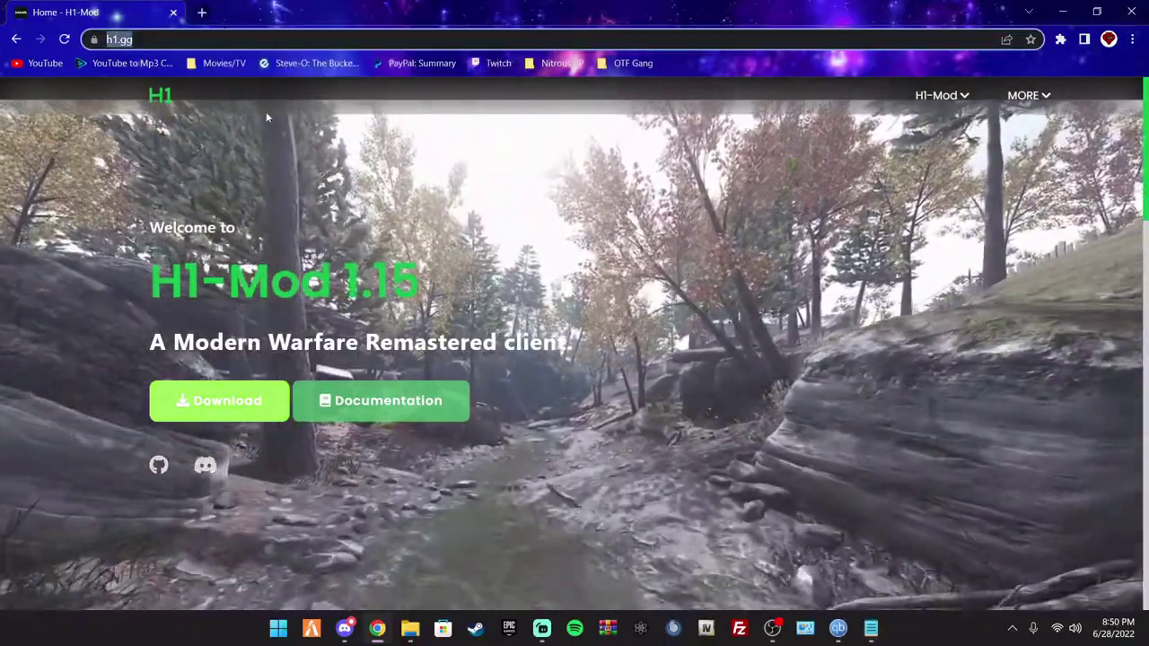
key("alt+Tab")
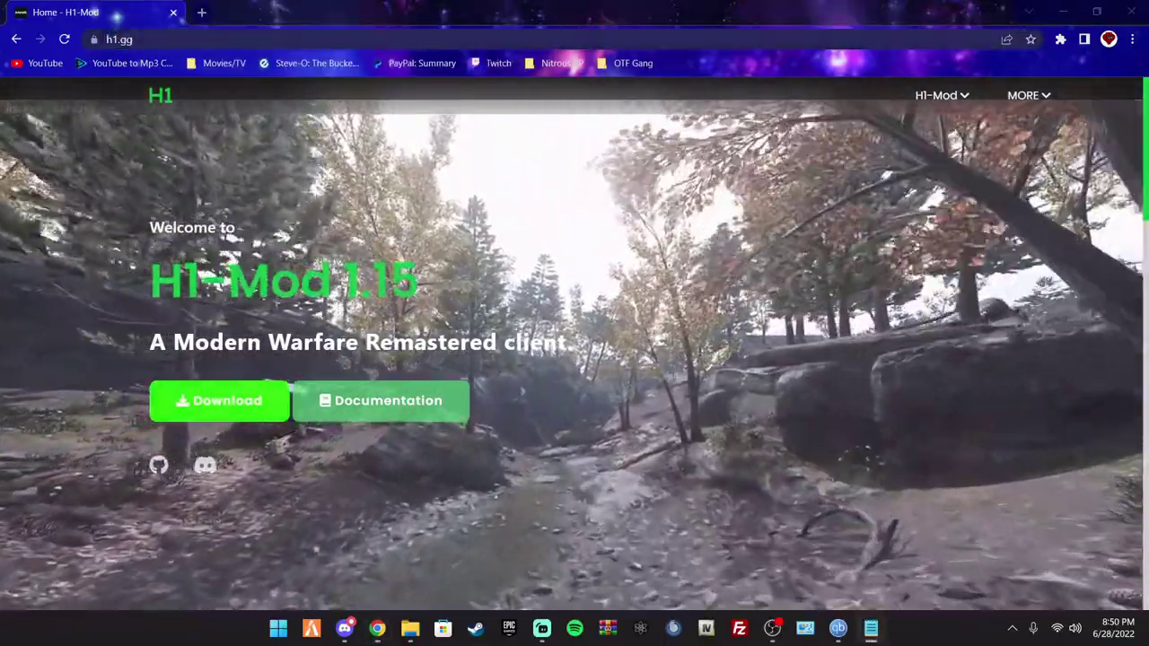
left_click(201, 39)
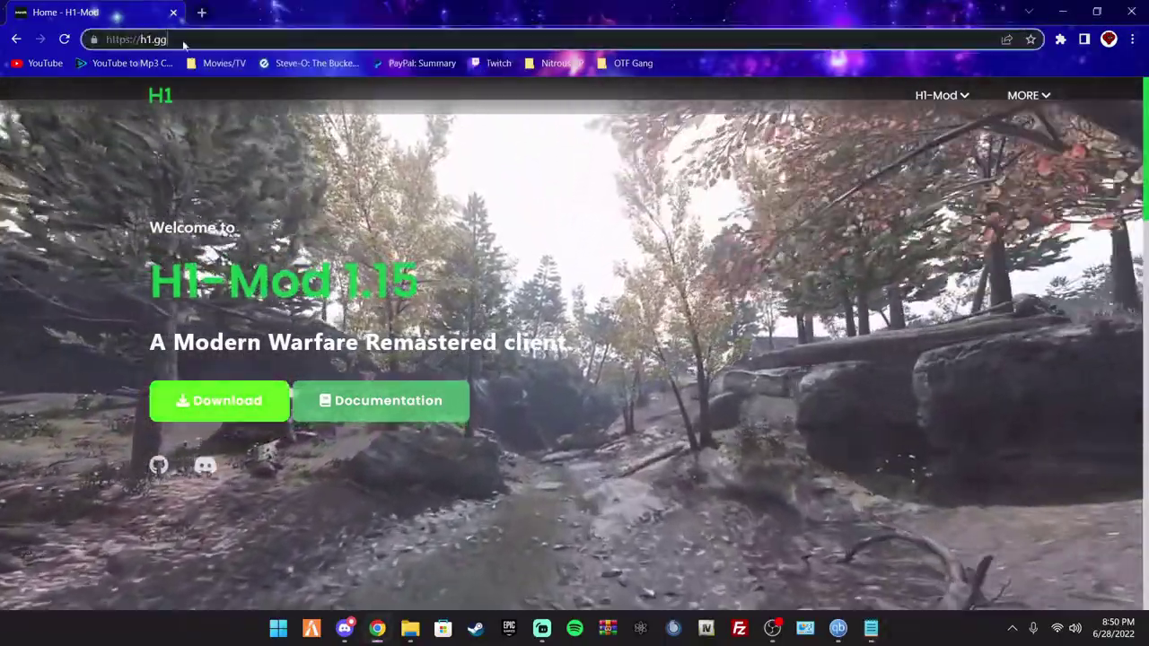
right_click(201, 40)
left_click(229, 139)
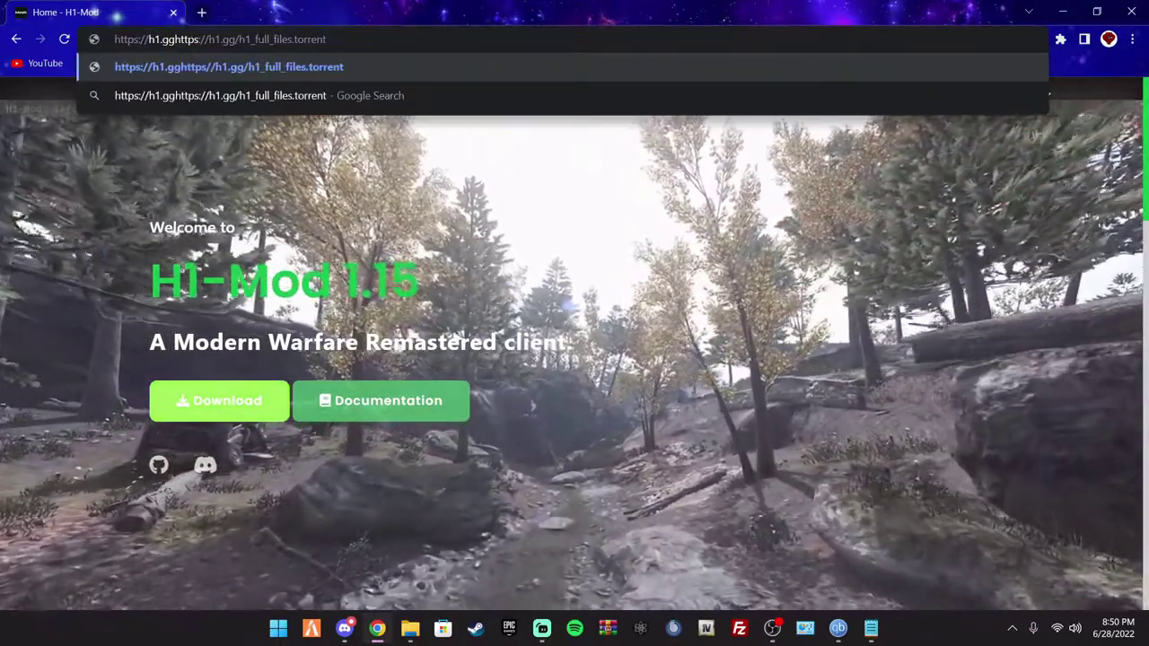
key("Return")
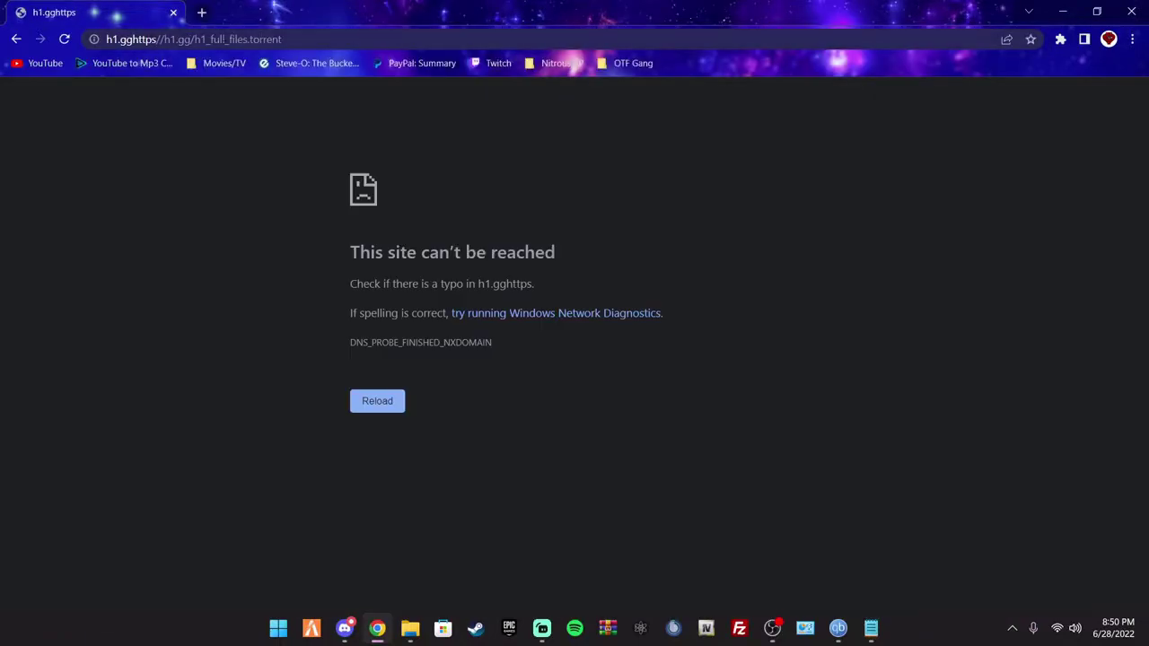
left_click_drag(282, 40, 40, 36)
key("BackSpace")
key("ctrl+v")
key("Return")
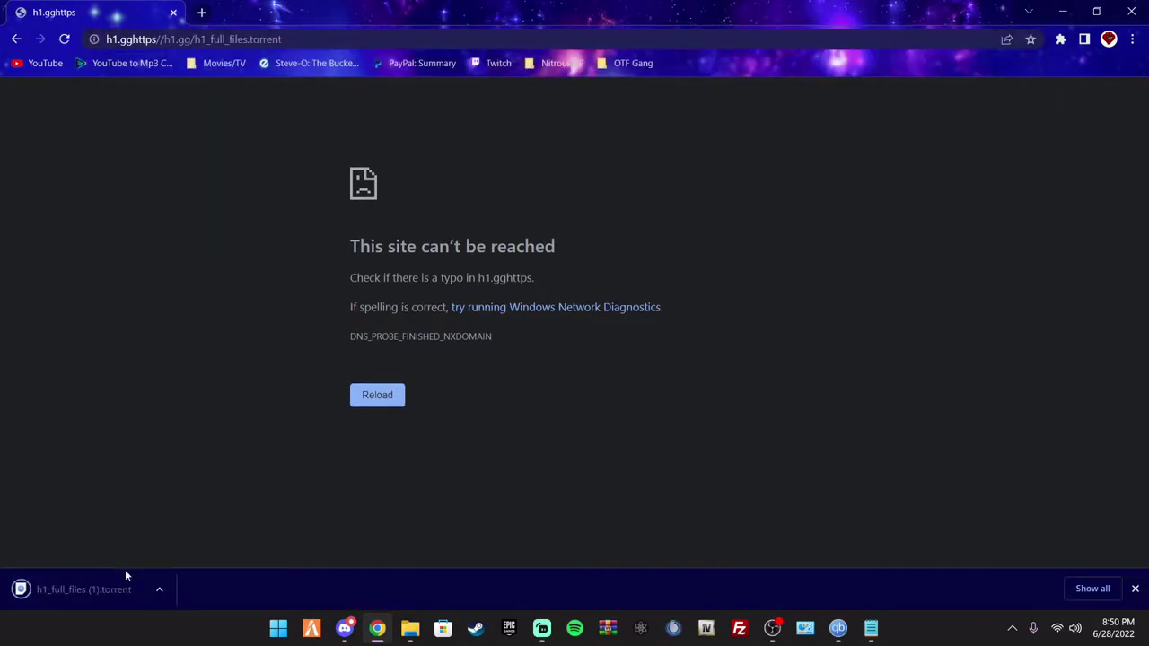
left_click(141, 574)
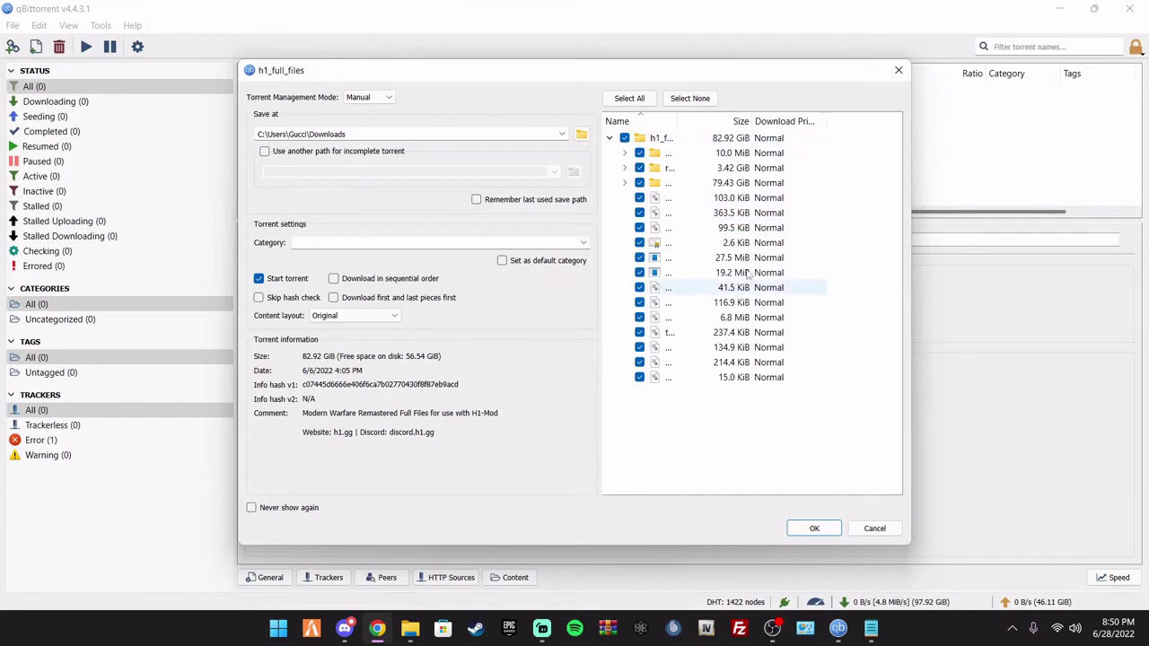
Step: Keep the Downloads save folder after browsing Local Disk (C:), and add the 82.92 GiB torrent
left_click(581, 134)
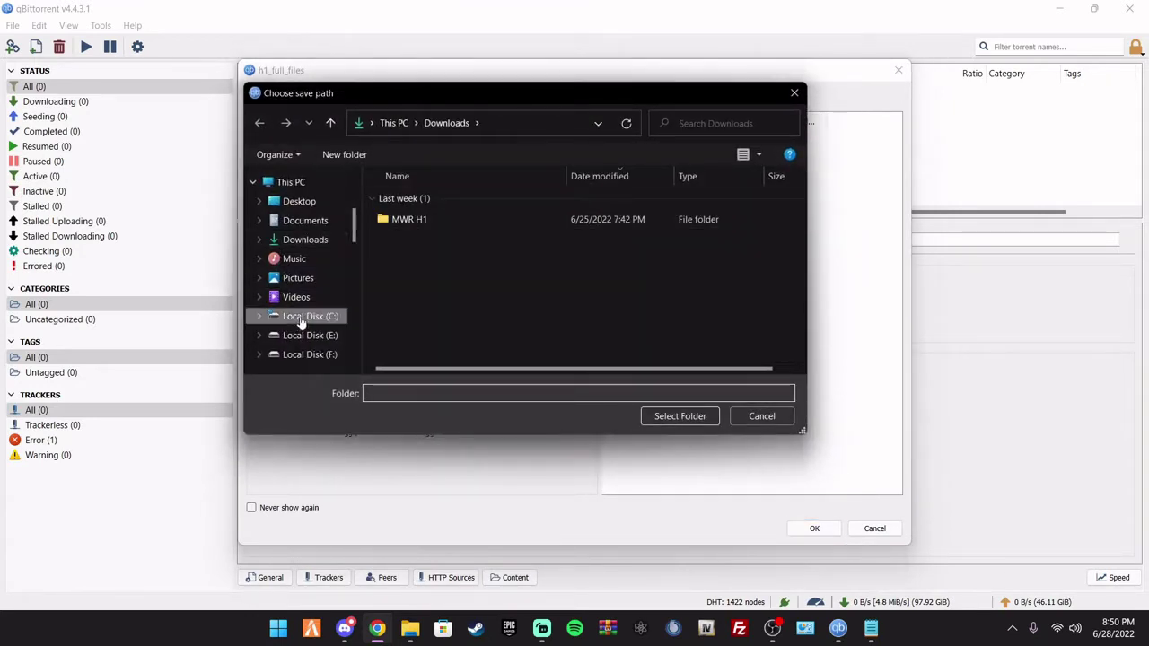
left_click(310, 316)
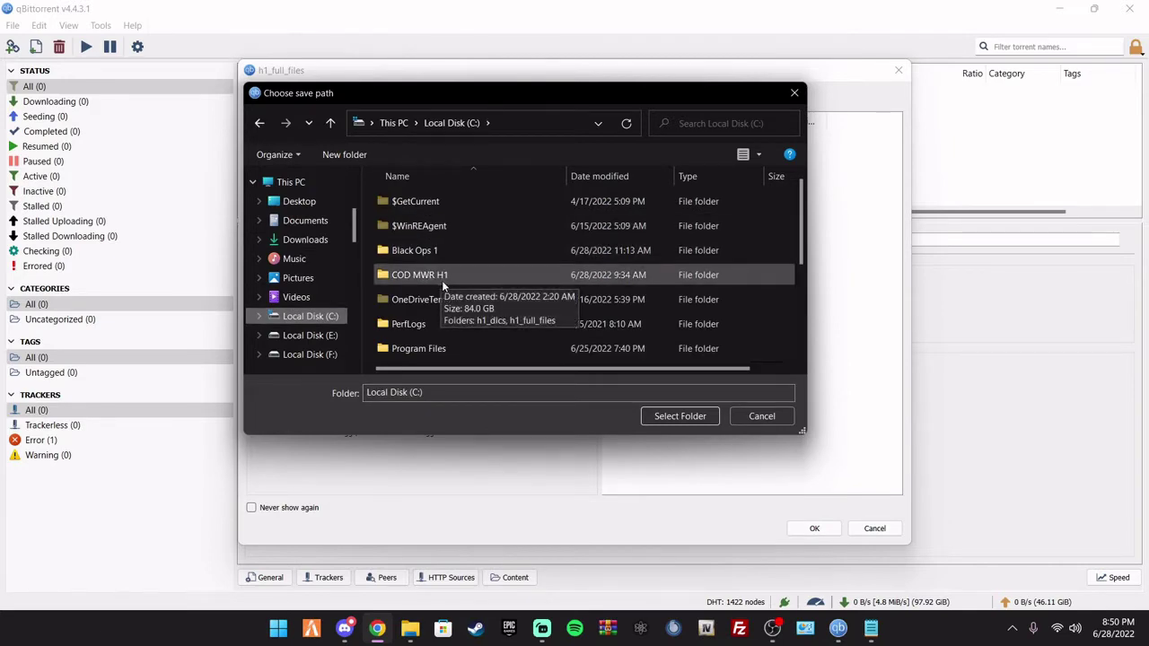
left_click(761, 416)
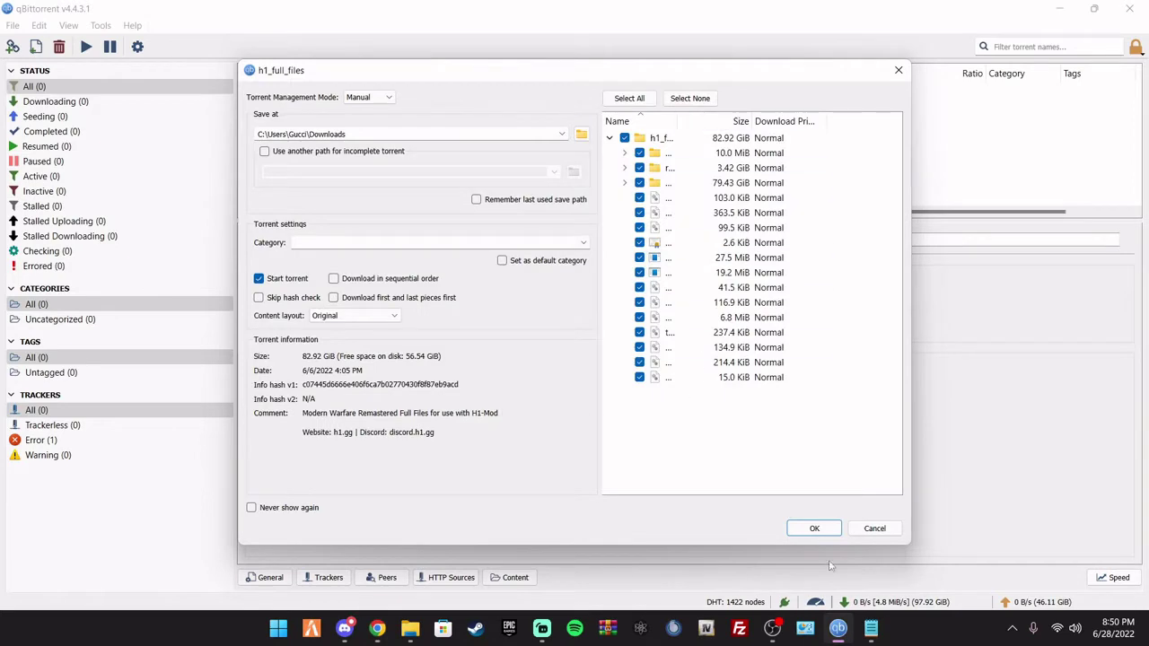
left_click(813, 528)
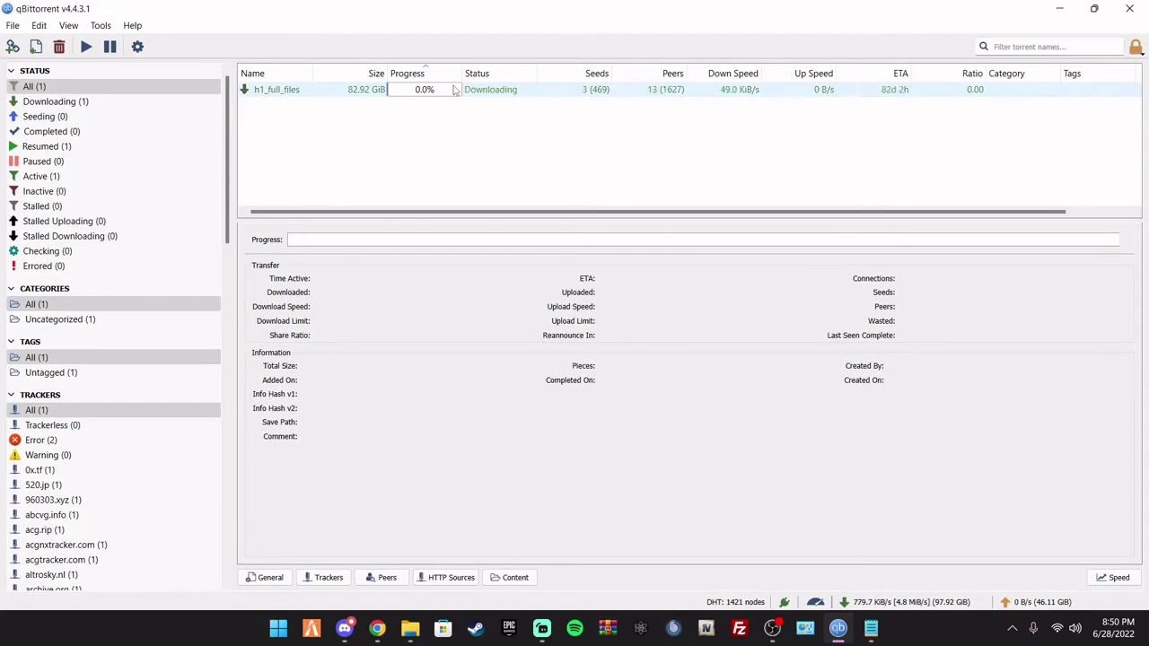
Step: Delete the h1_full_files torrent, minimize qBittorrent, and close the Chrome window
right_click(454, 91)
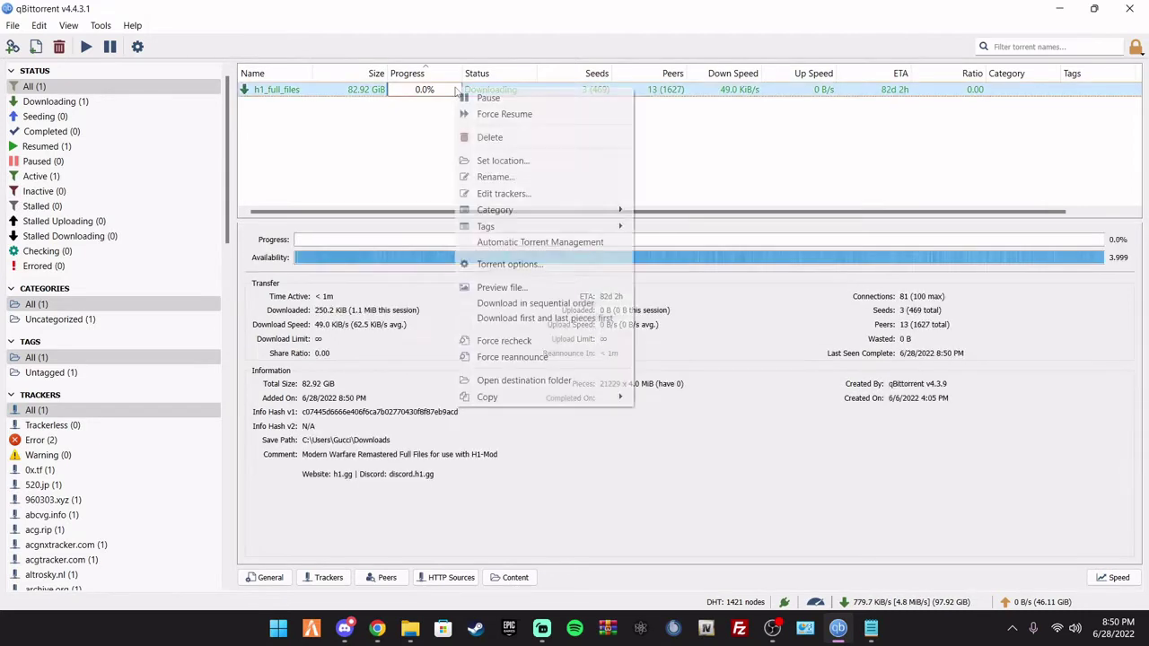
left_click(511, 144)
left_click(651, 346)
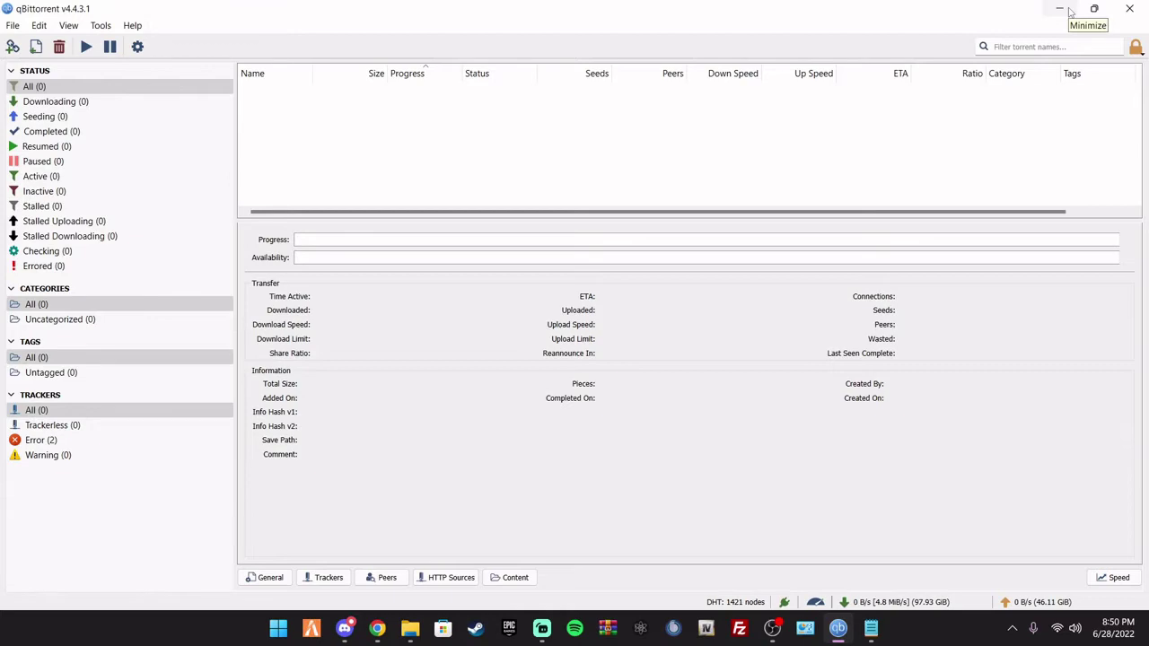
left_click(1068, 11)
left_click(173, 12)
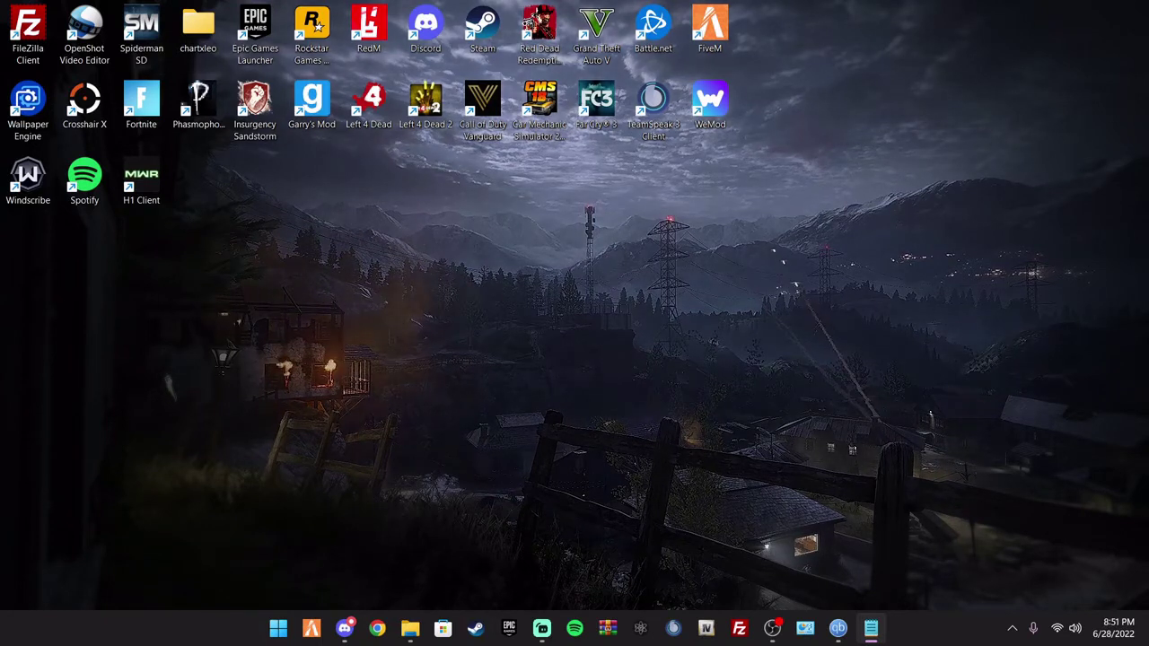
Step: Open Chrome at github.com/h1-mod/h1-mod/releases, correcting the broken pasted address
key("super+3")
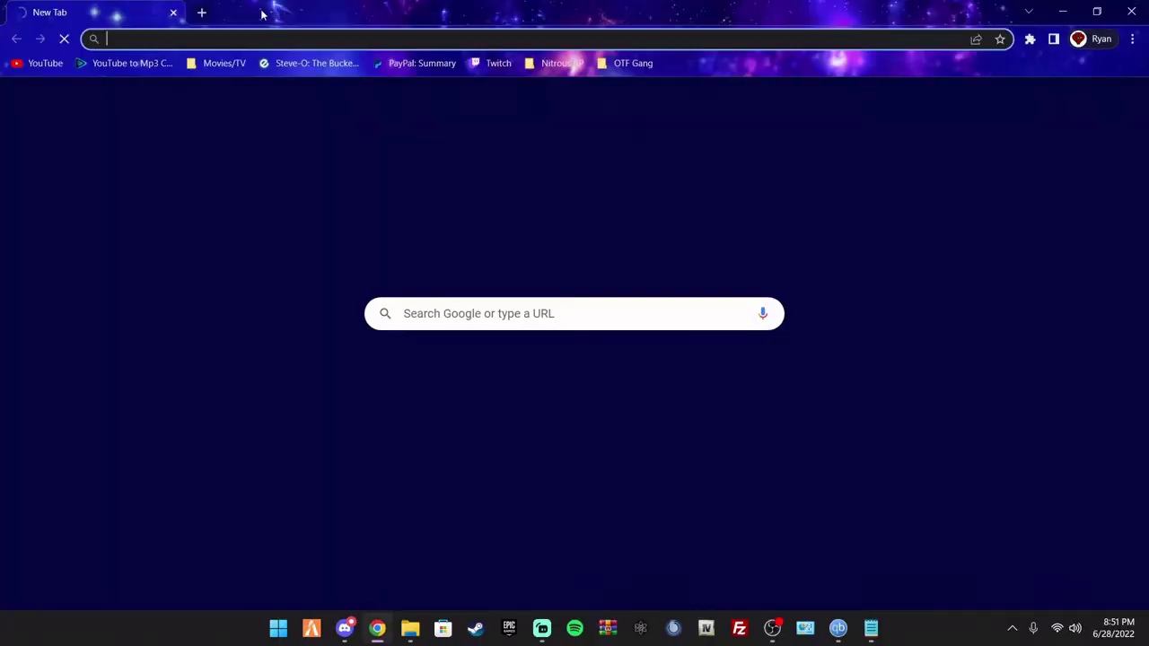
type("https://github.com/h1-mod/h1-mod/rele...")
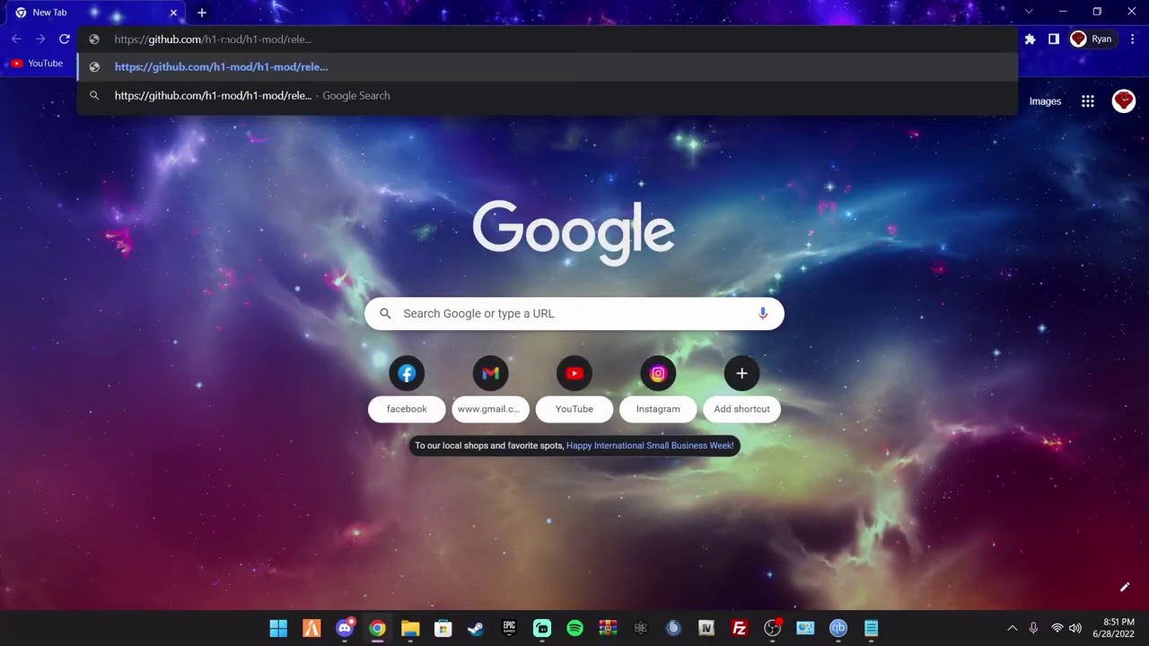
key("Return")
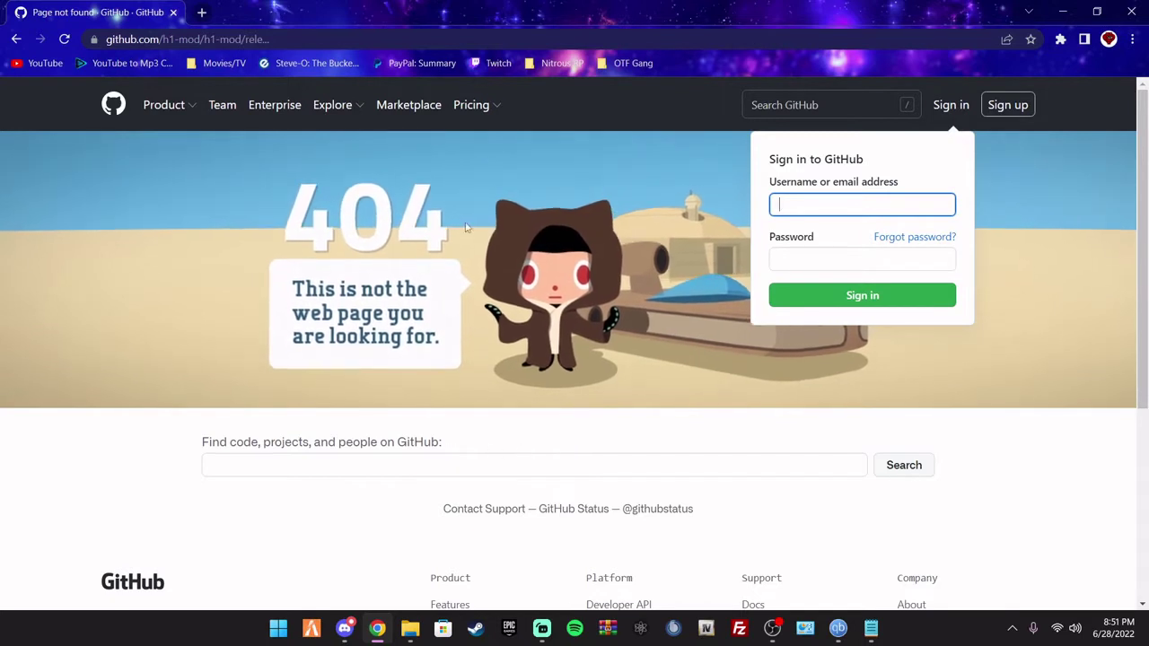
key("ctrl+l")
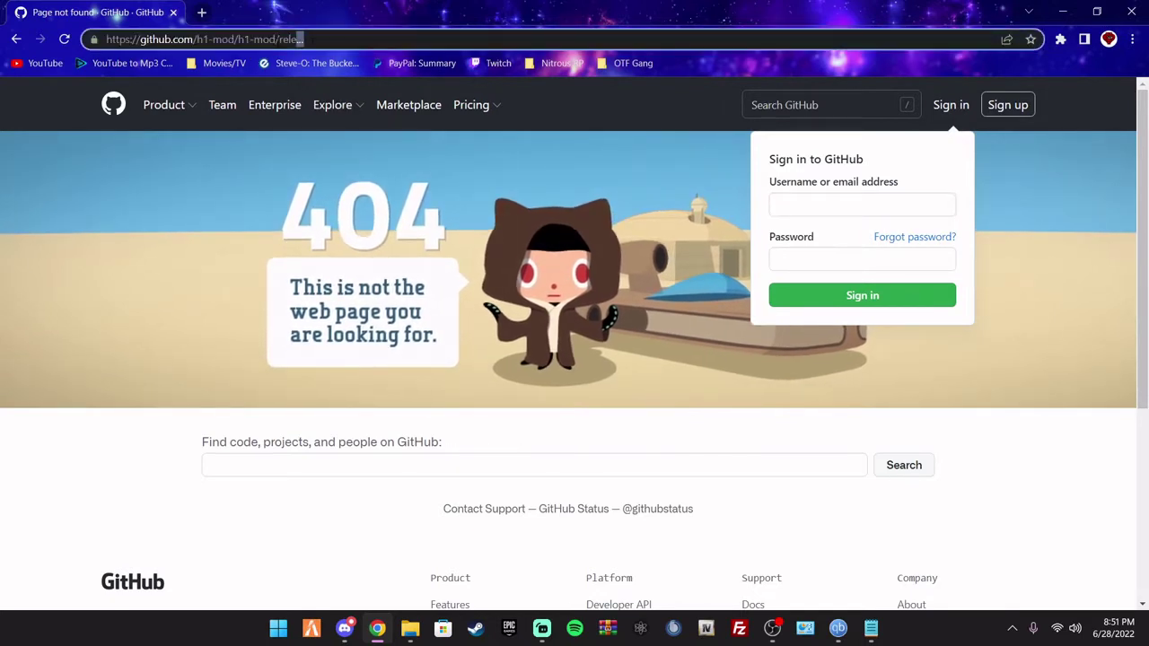
key("Escape")
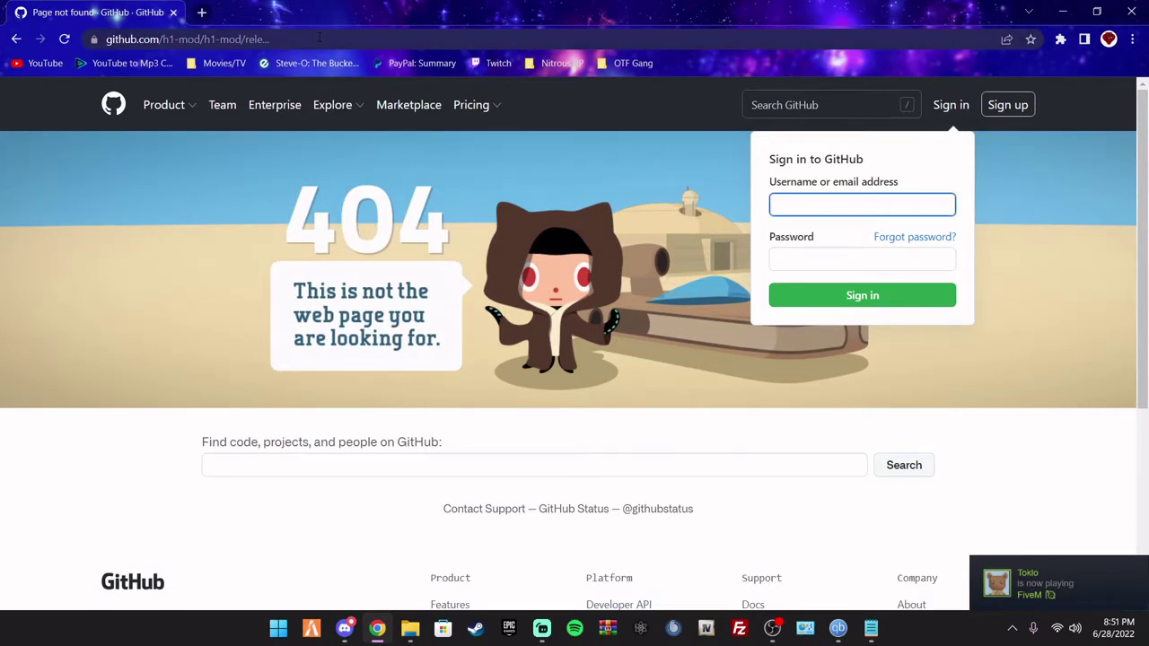
left_click(319, 38)
key("BackSpace")
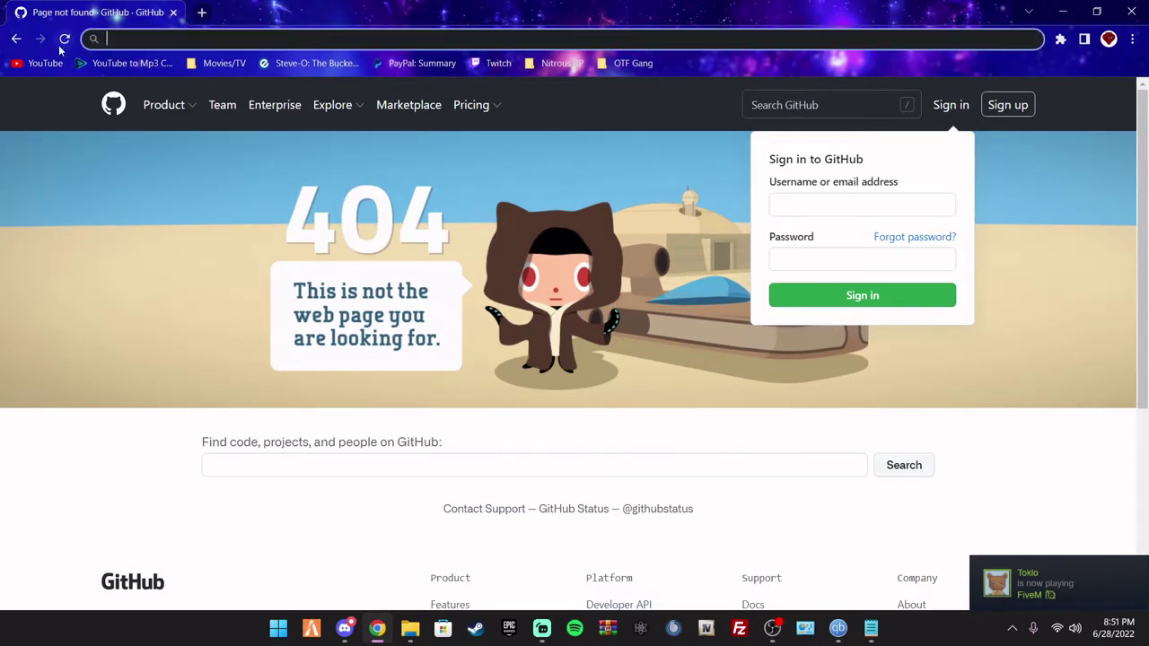
left_click(772, 639)
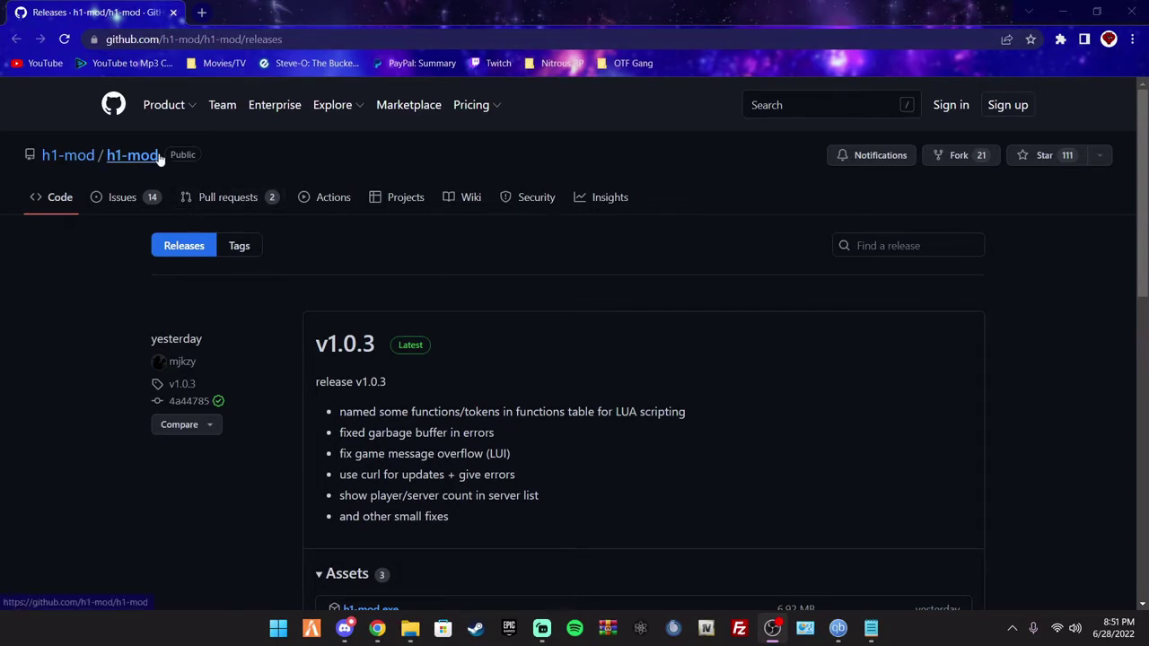
Step: Scroll down to v1.0.3's Assets, listing h1-mod.exe (6.92 MB) and the source archives
scroll(580, 444, "down", 1)
scroll(580, 445, "down", 3)
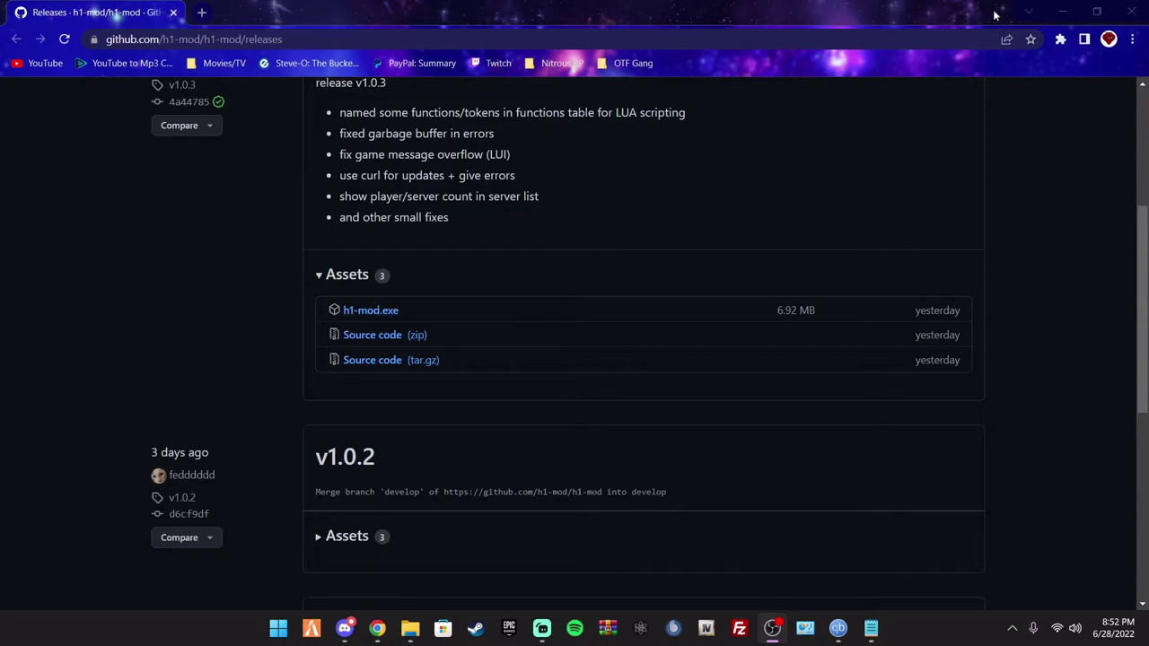
left_click(1050, 10)
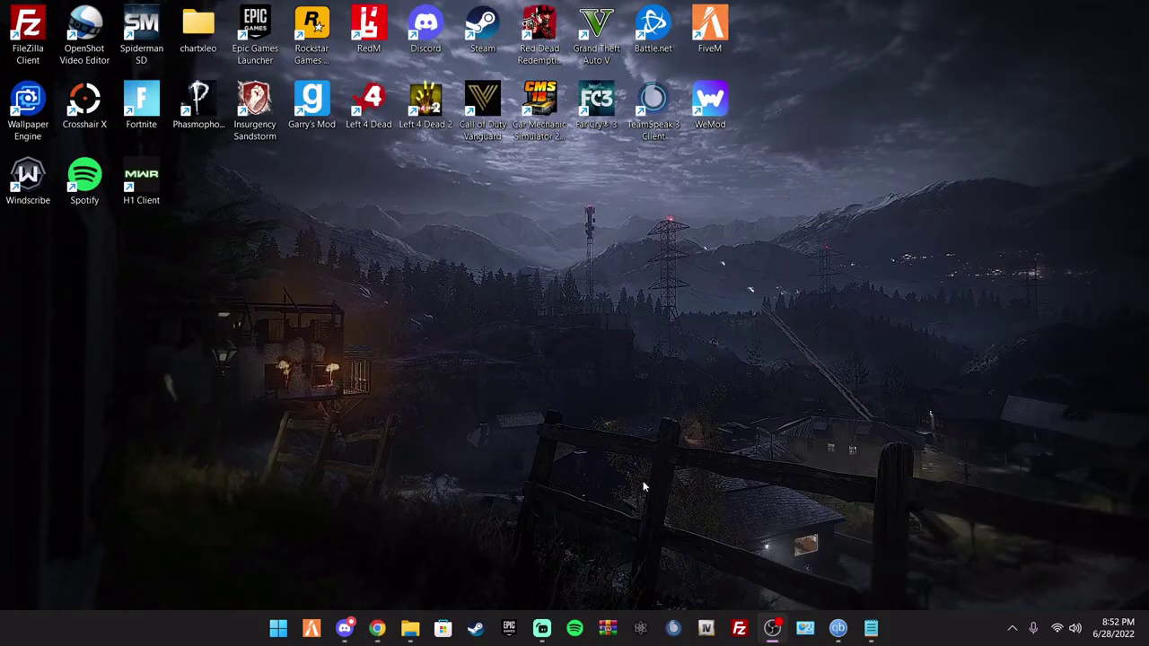
left_click(837, 628)
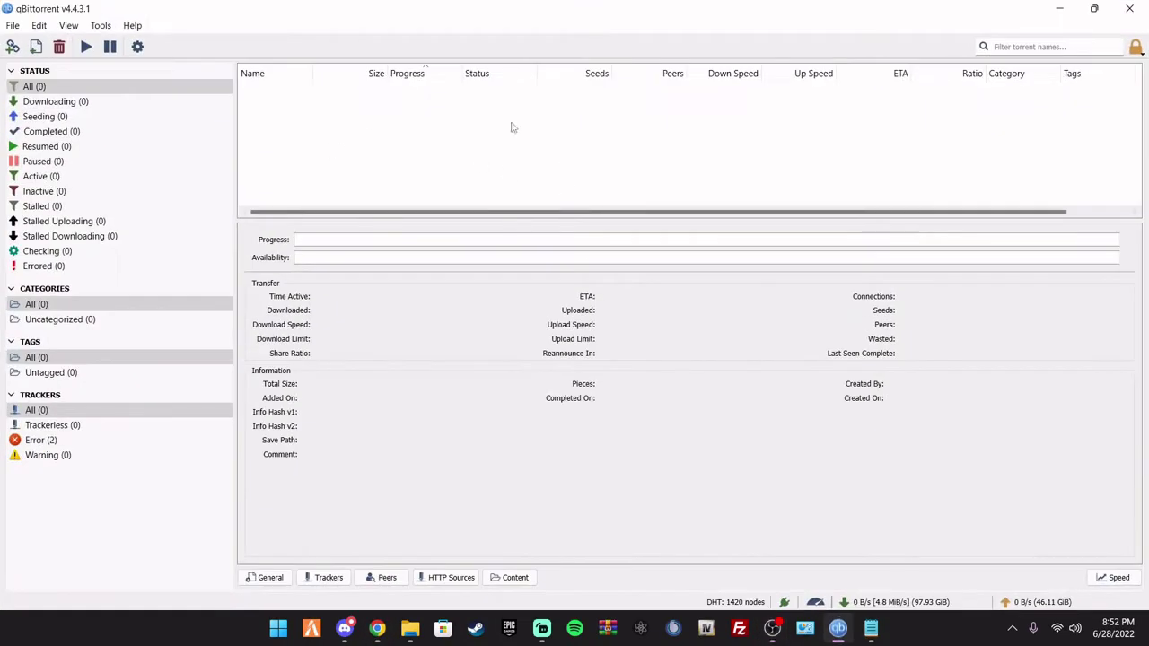
left_click(1060, 9)
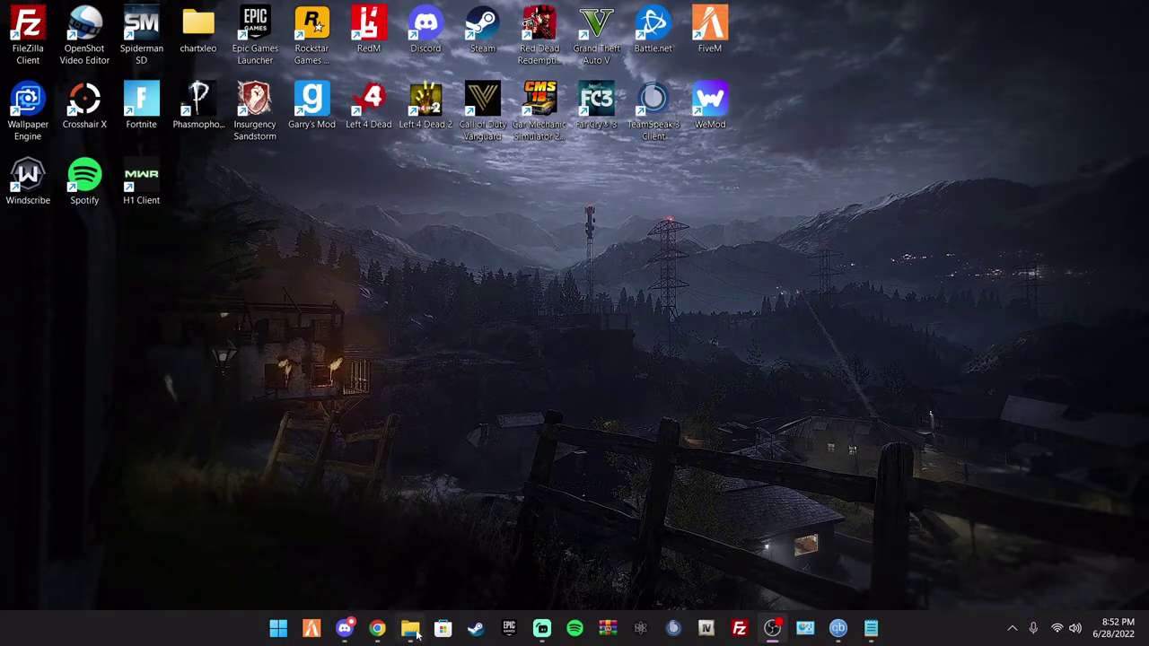
key("super+shift+Left")
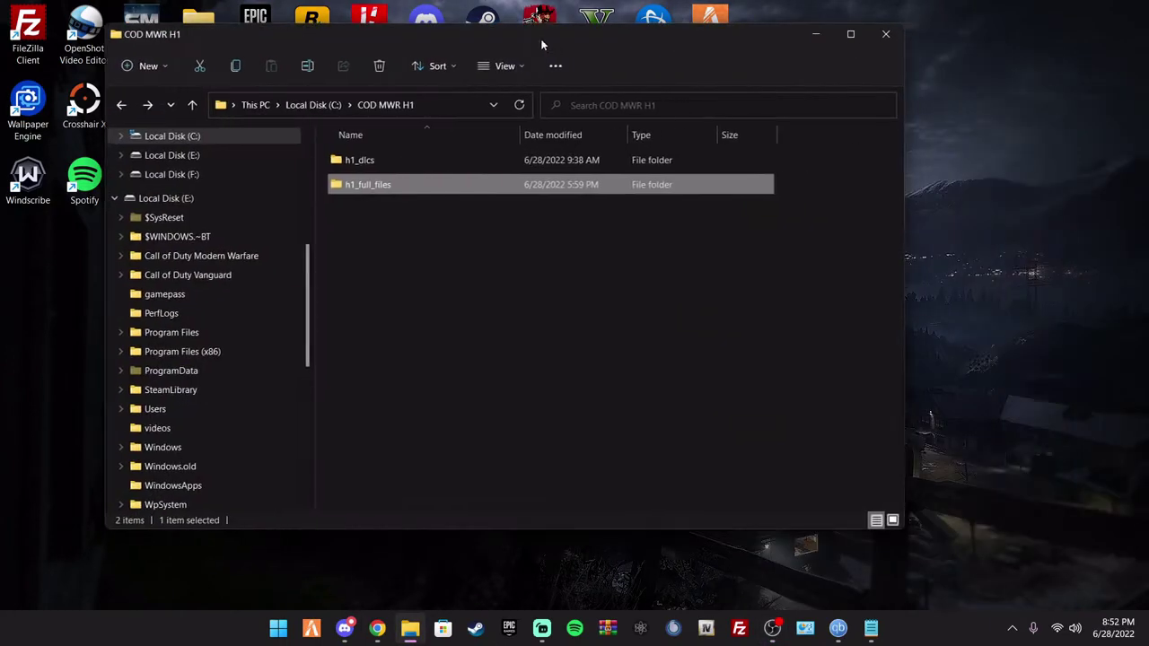
double_click(377, 211)
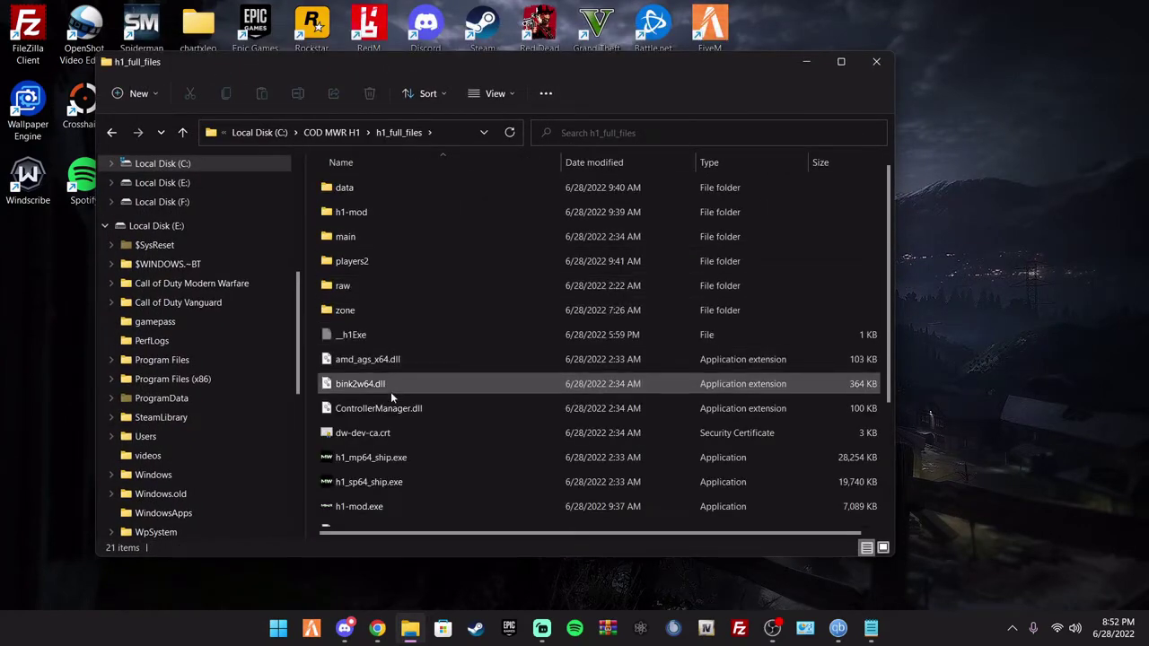
scroll(399, 407, "down", 3)
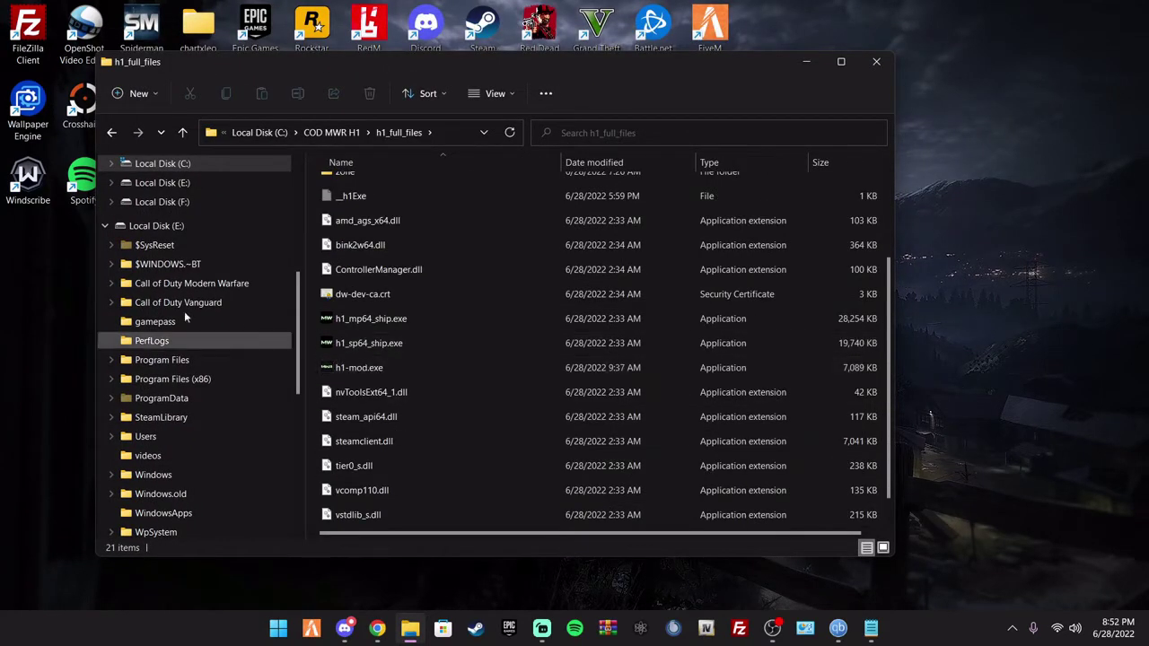
left_click_drag(507, 69, 686, 156)
left_click(988, 151)
double_click(153, 184)
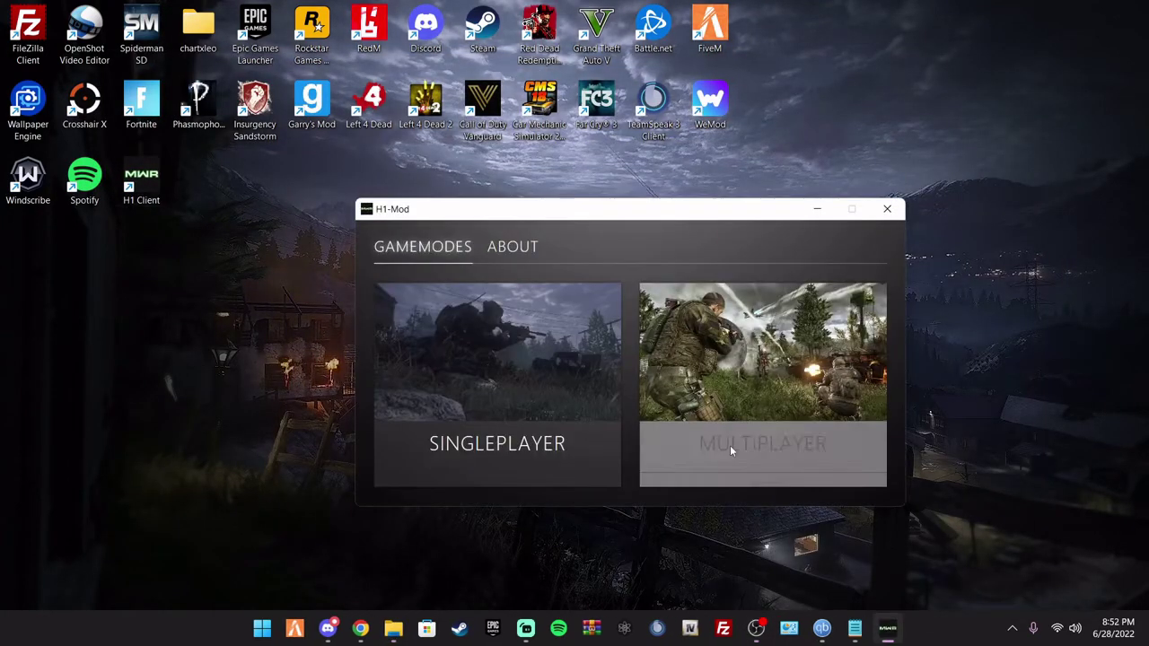
Step: Start MULTIPLAYER from the H1-Mod launcher's Gamemodes section
left_click(736, 449)
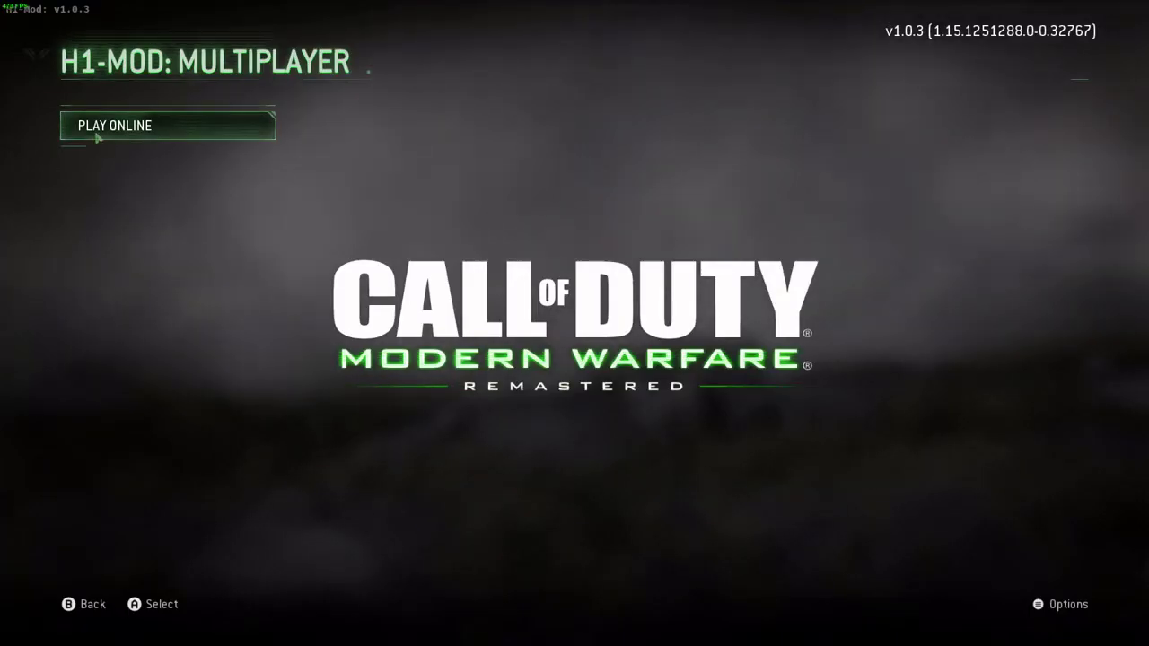
Step: Go online via PLAY ONLINE, open the Server List, and refresh it to 81 servers
left_click(96, 134)
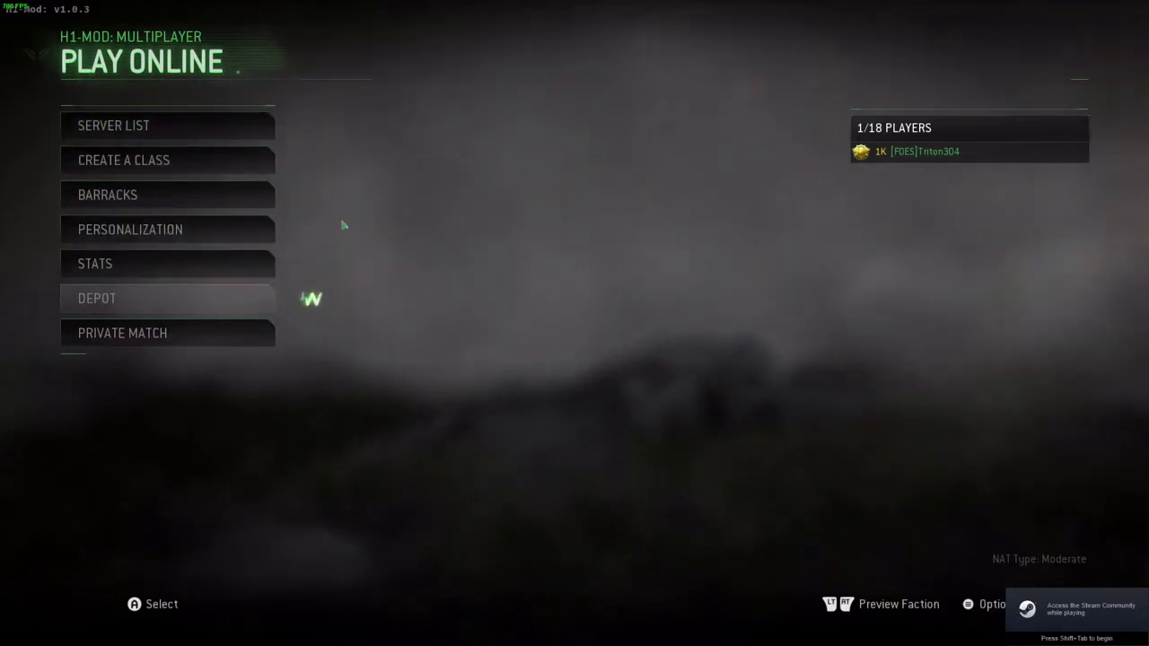
left_click(148, 130)
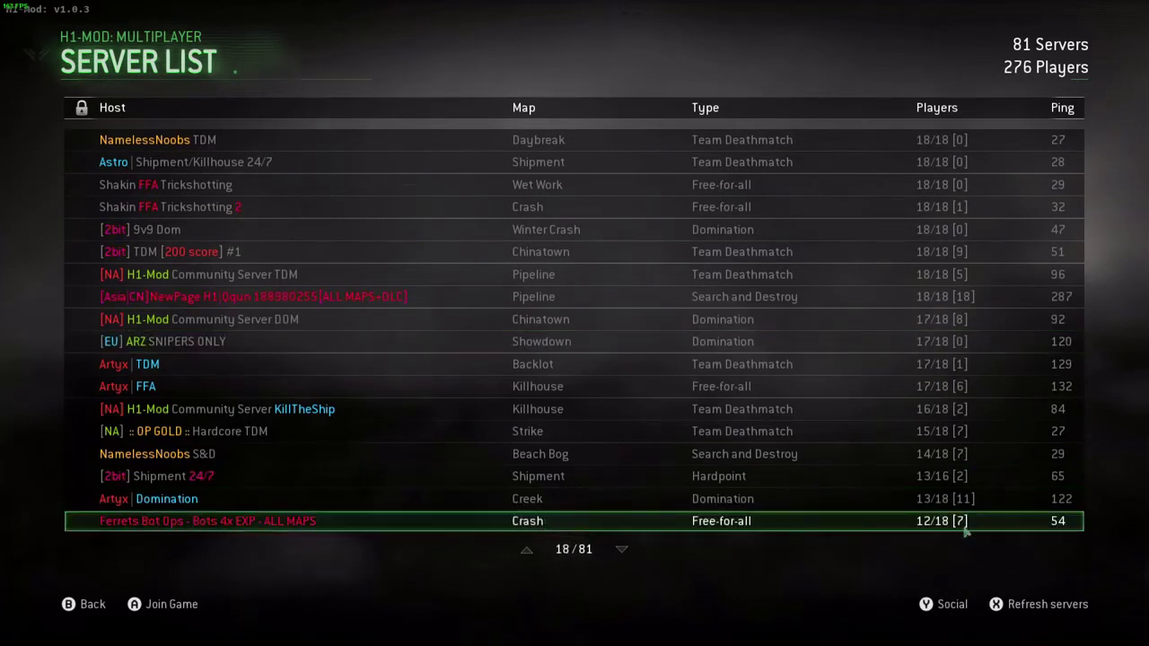
left_click(1057, 603)
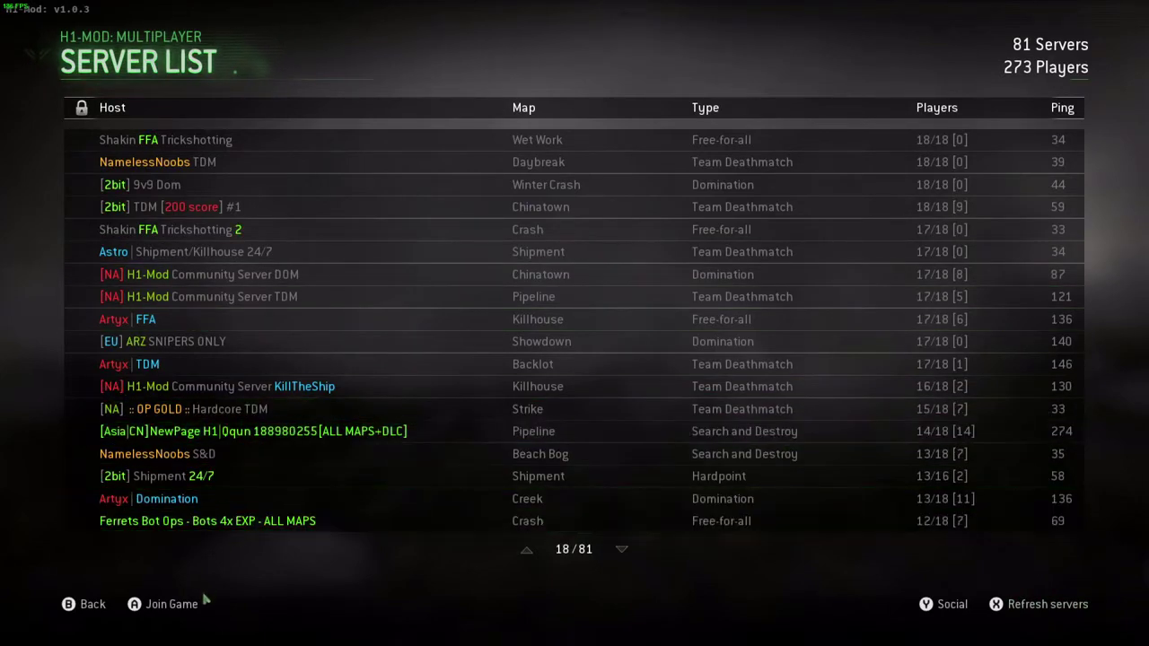
Step: Leave the server list and briefly look at the class loadouts and Stats page
key("Escape")
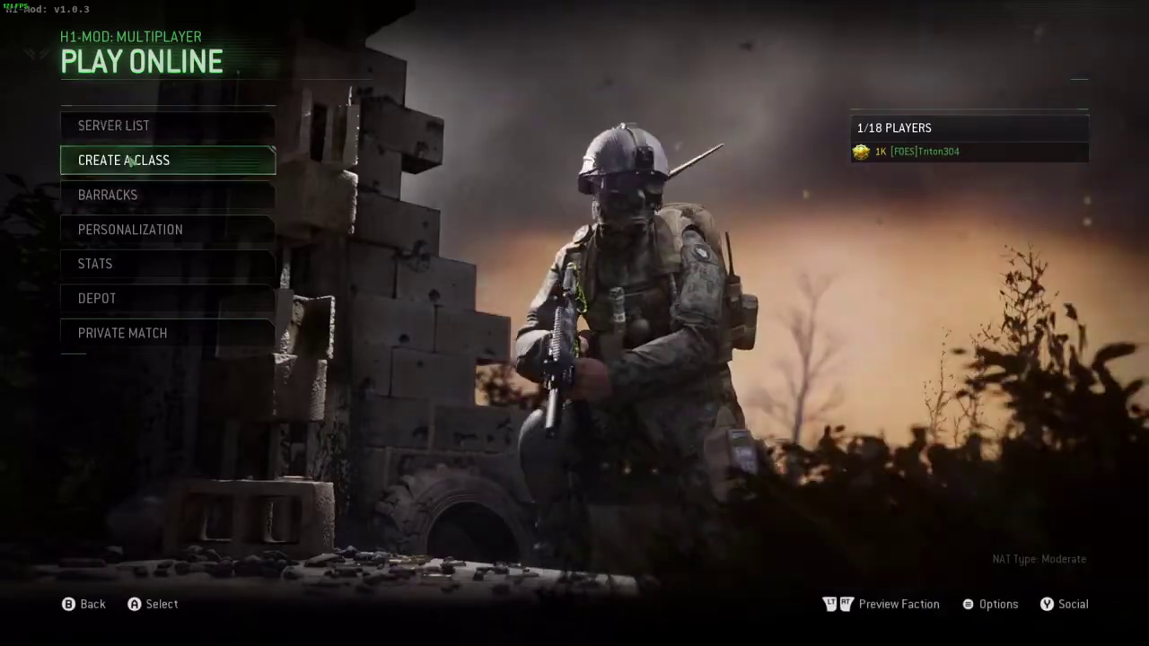
left_click(143, 159)
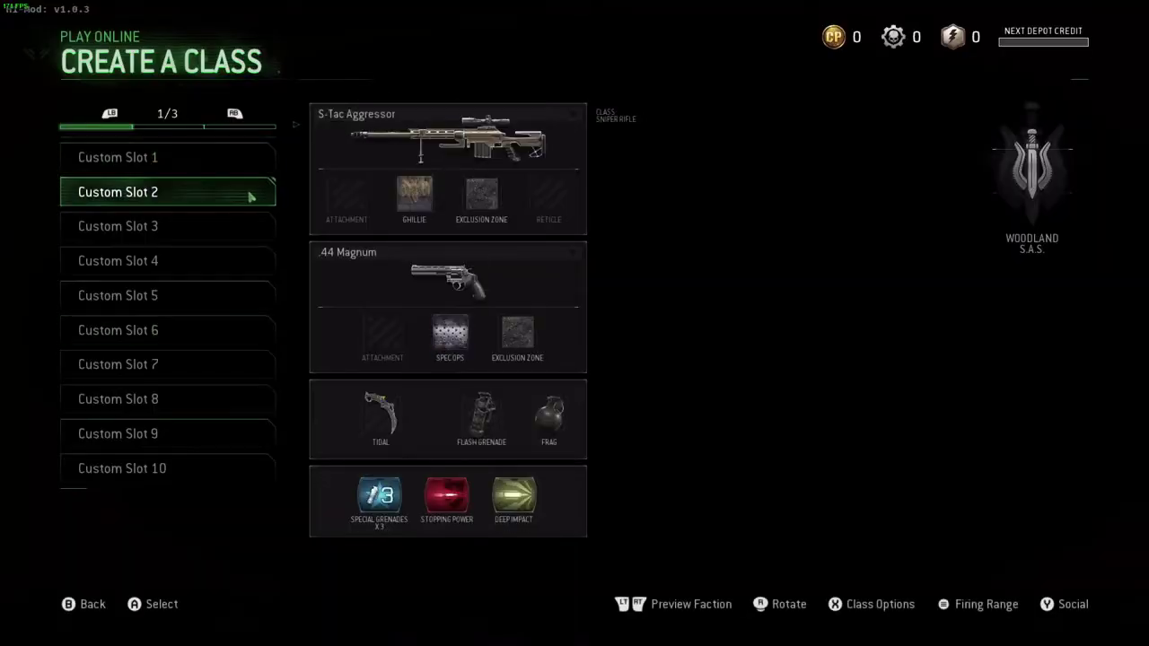
key("Escape")
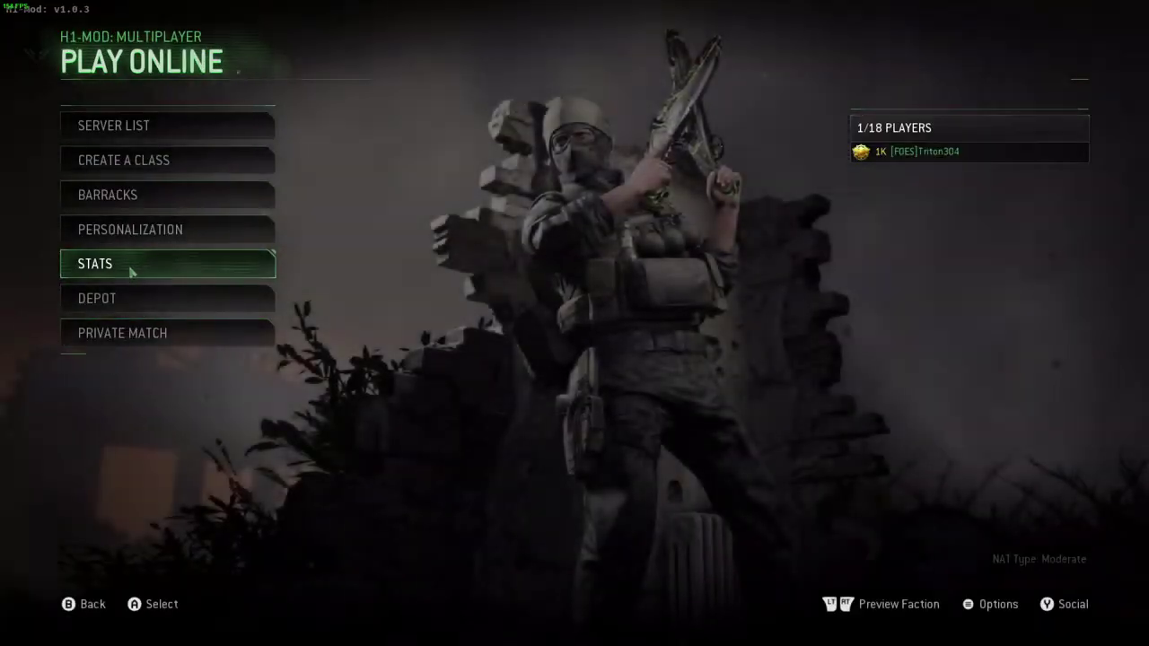
left_click(95, 263)
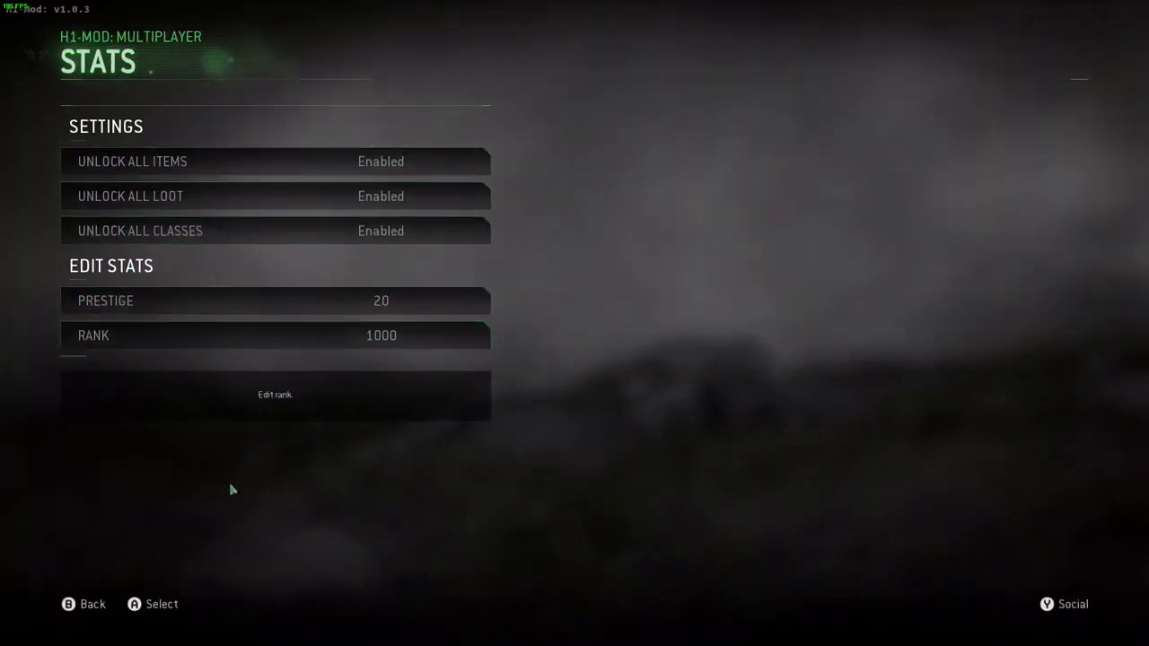
key("Escape")
Step: View Custom Slot 1's M16A4 and Prokolot loadout in Create a Class
left_click(177, 174)
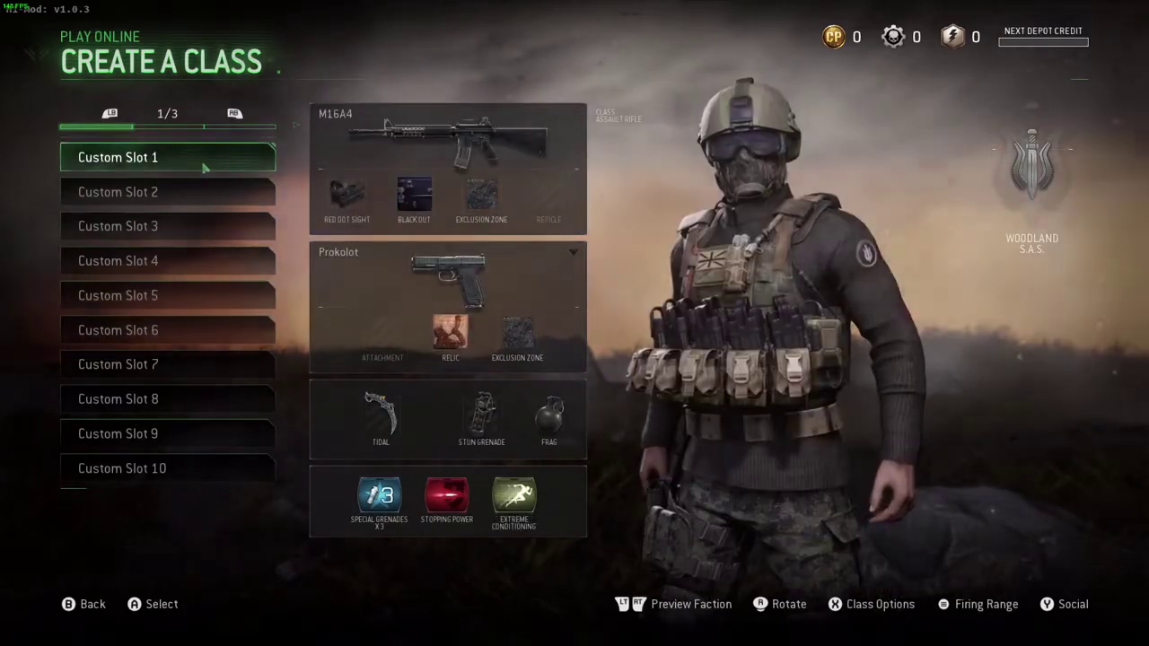
left_click(126, 157)
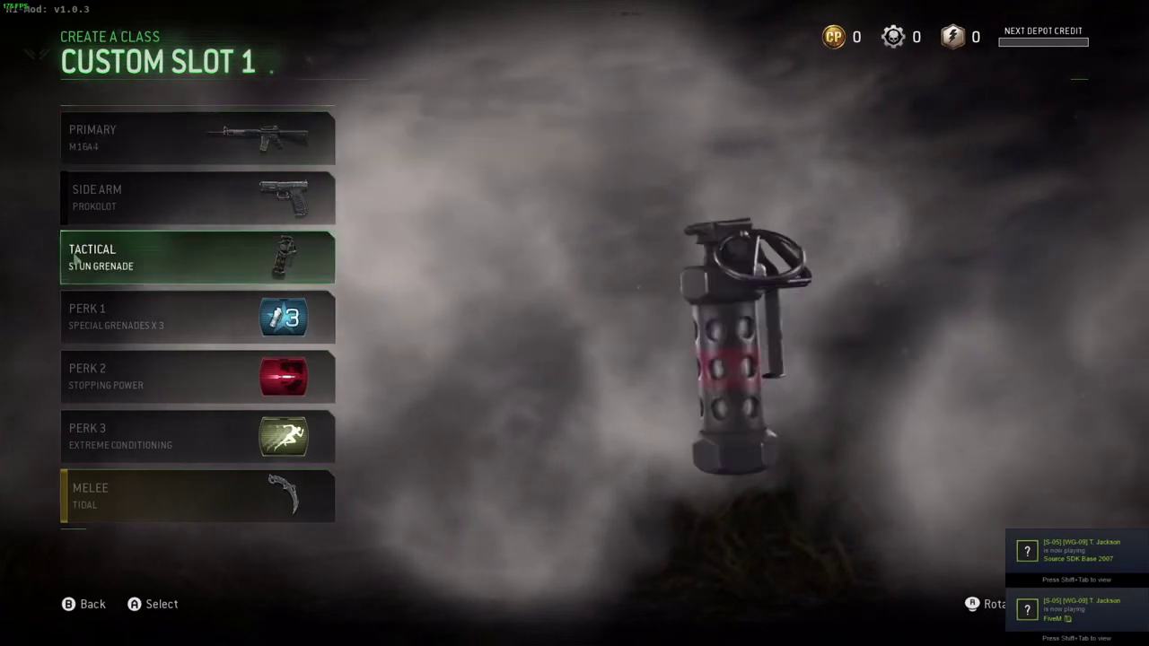
key("Escape")
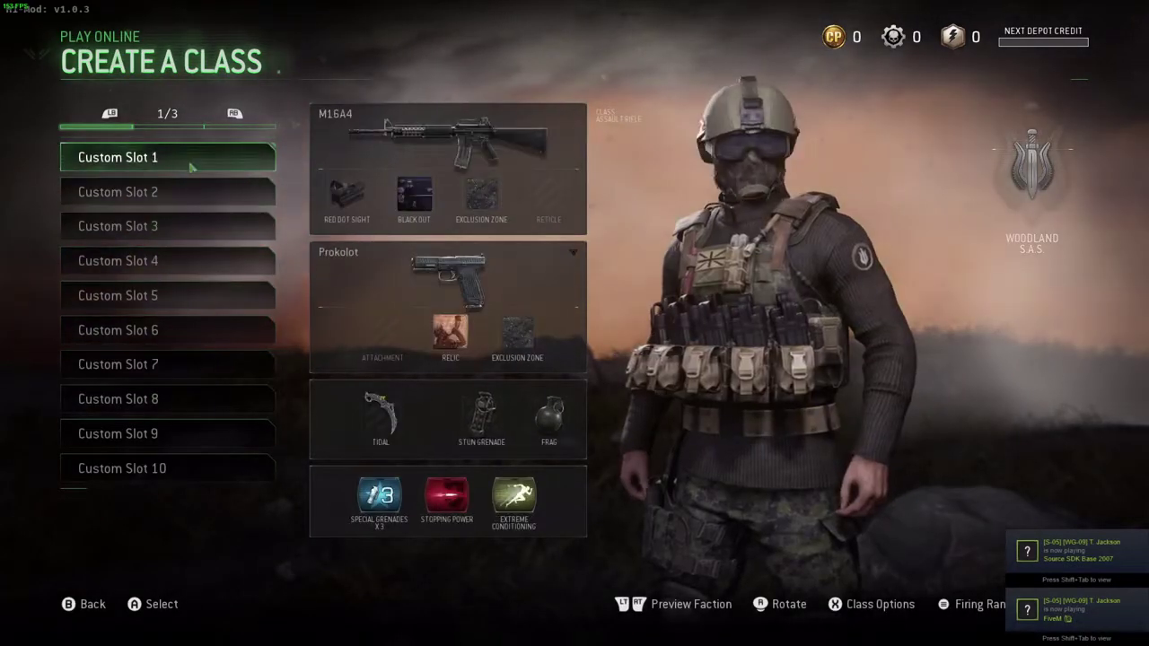
Step: Browse Custom Slot 7's primary submachine guns, sniper rifles, shotguns and light machine guns
left_click(171, 365)
left_click(184, 139)
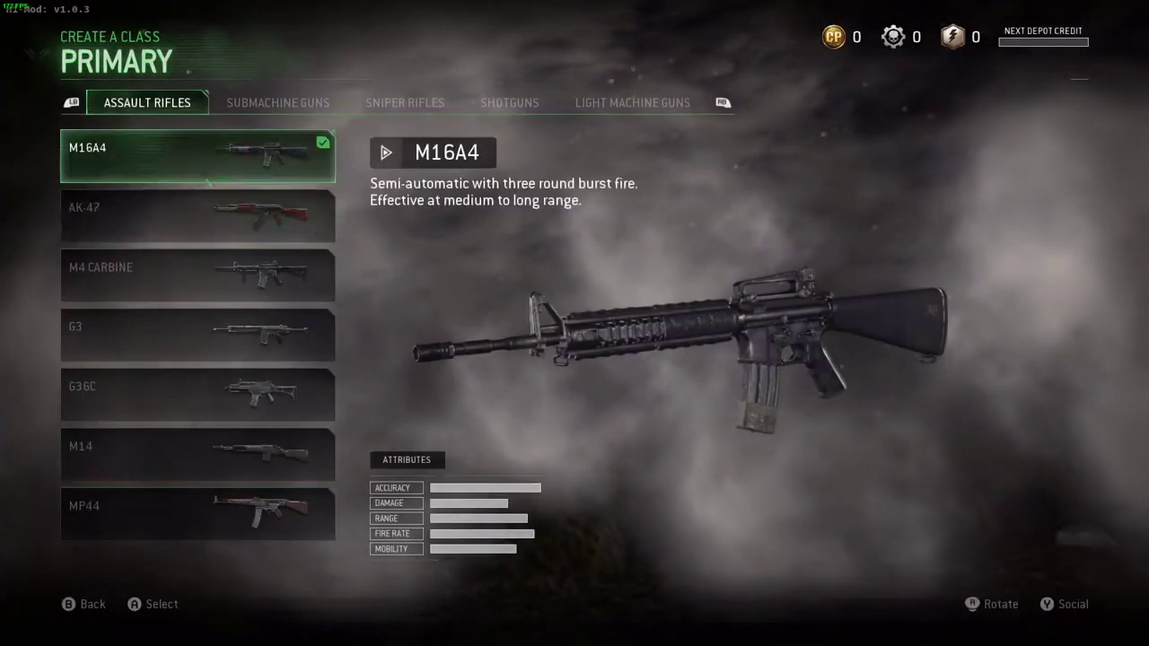
scroll(201, 380, "down", 8)
left_click(279, 102)
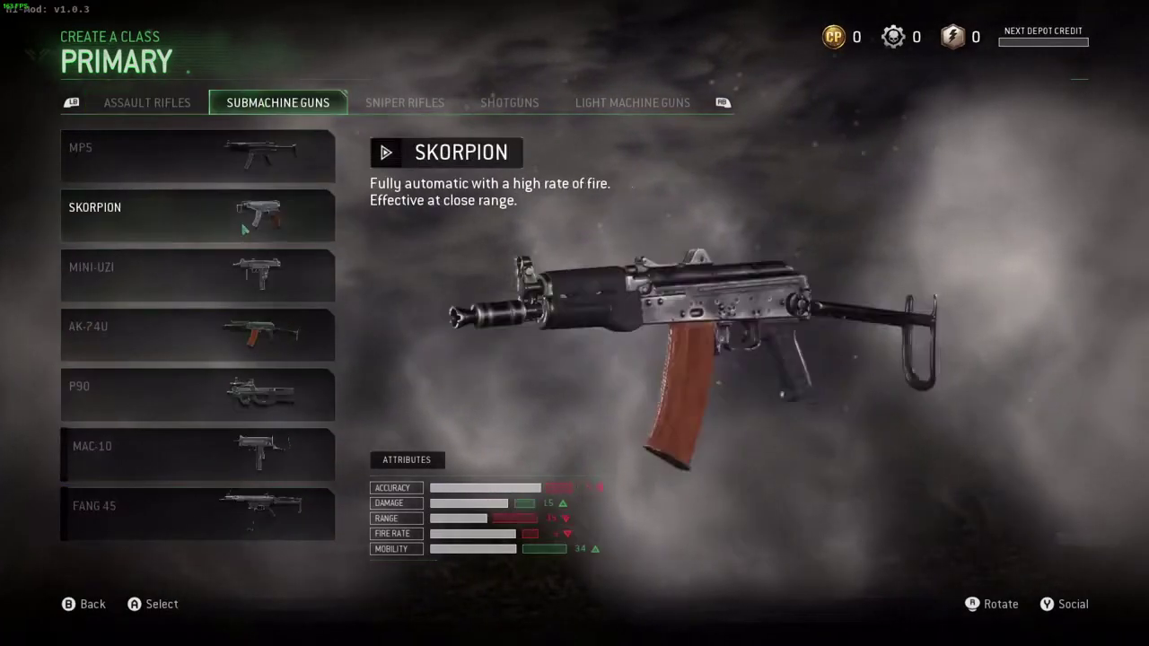
left_click(367, 103)
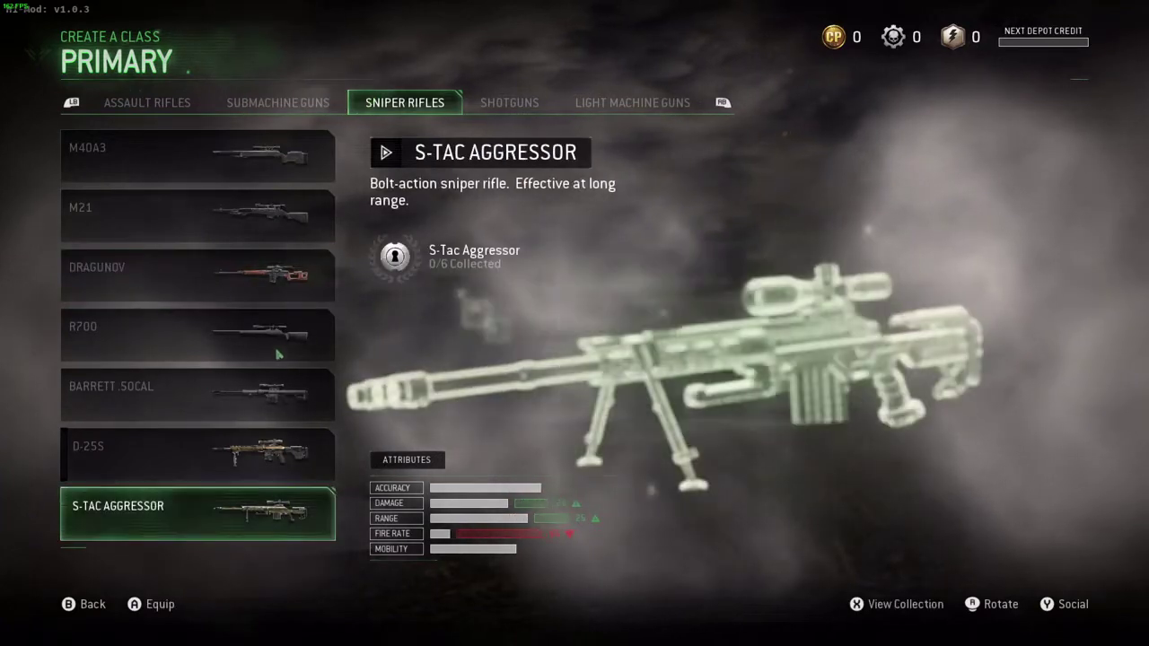
left_click(508, 103)
key("e")
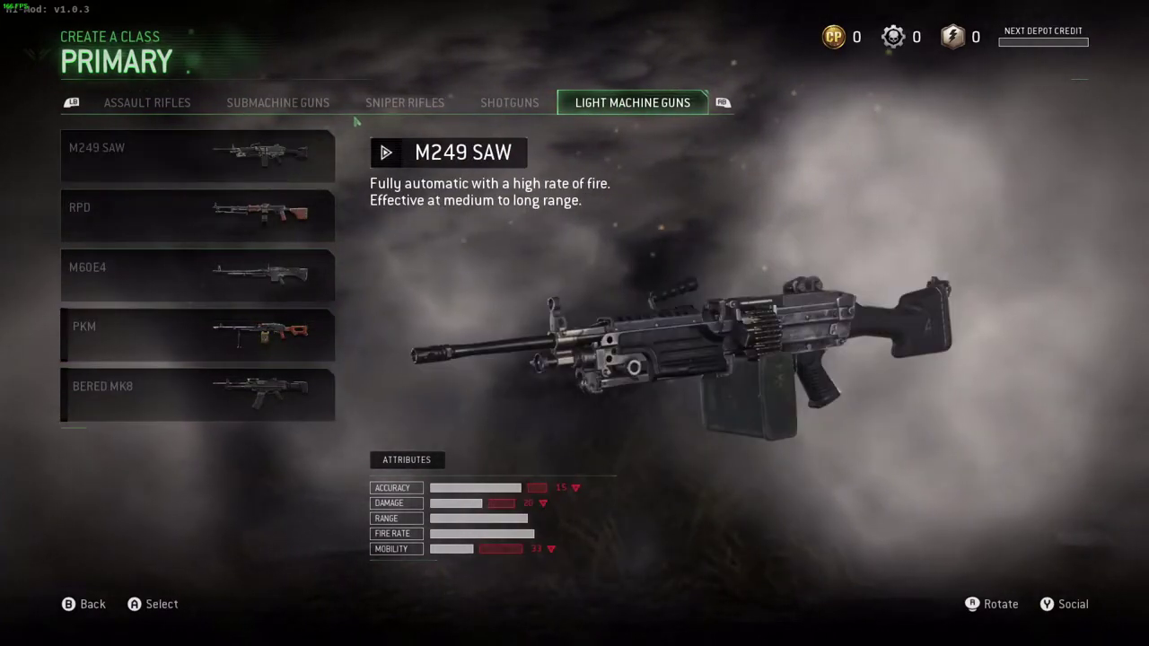
key("Escape")
Step: Look through Custom Slot 7's side arm choices, keeping the M9
left_click(265, 195)
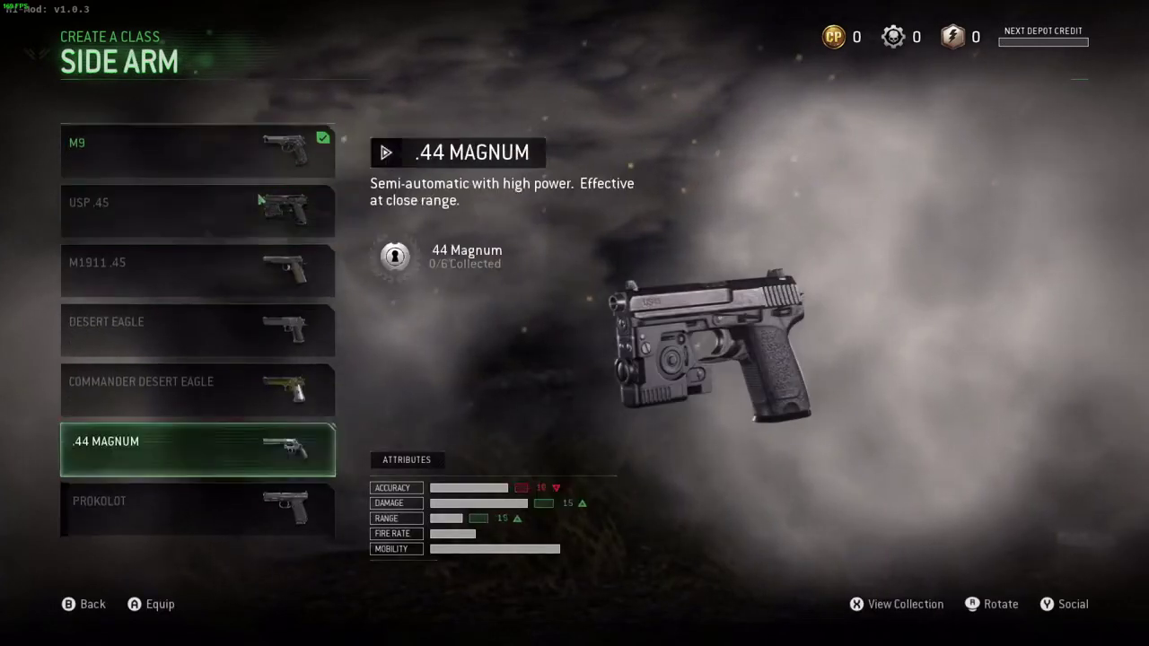
scroll(249, 469, "down", 1)
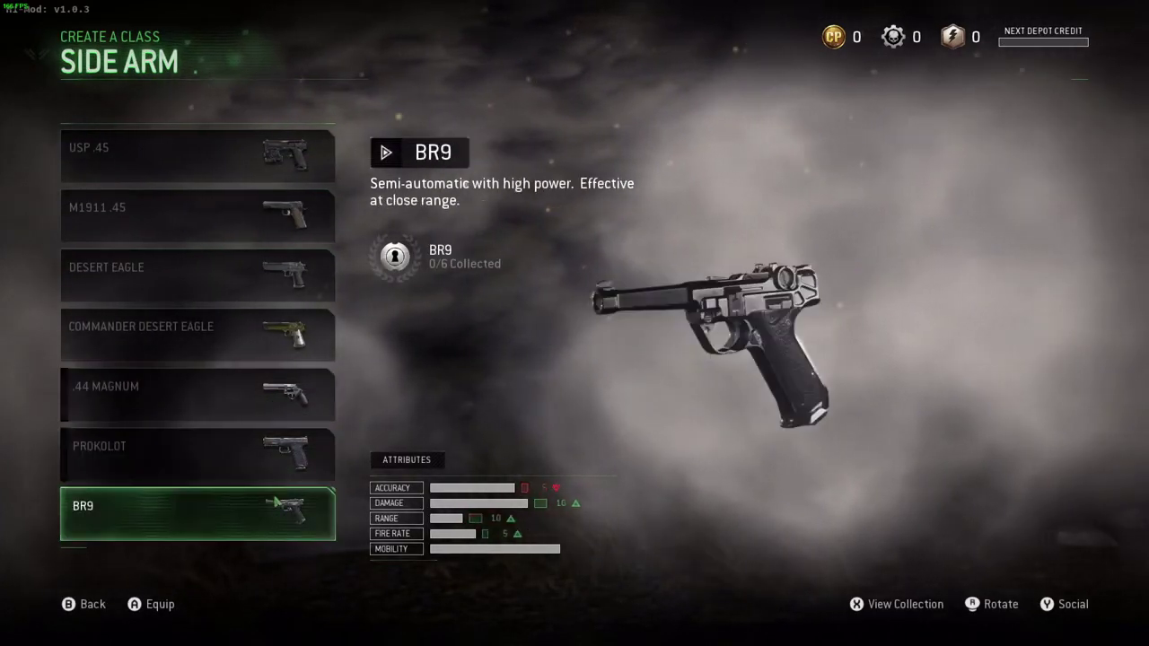
key("Escape")
key("Escape")
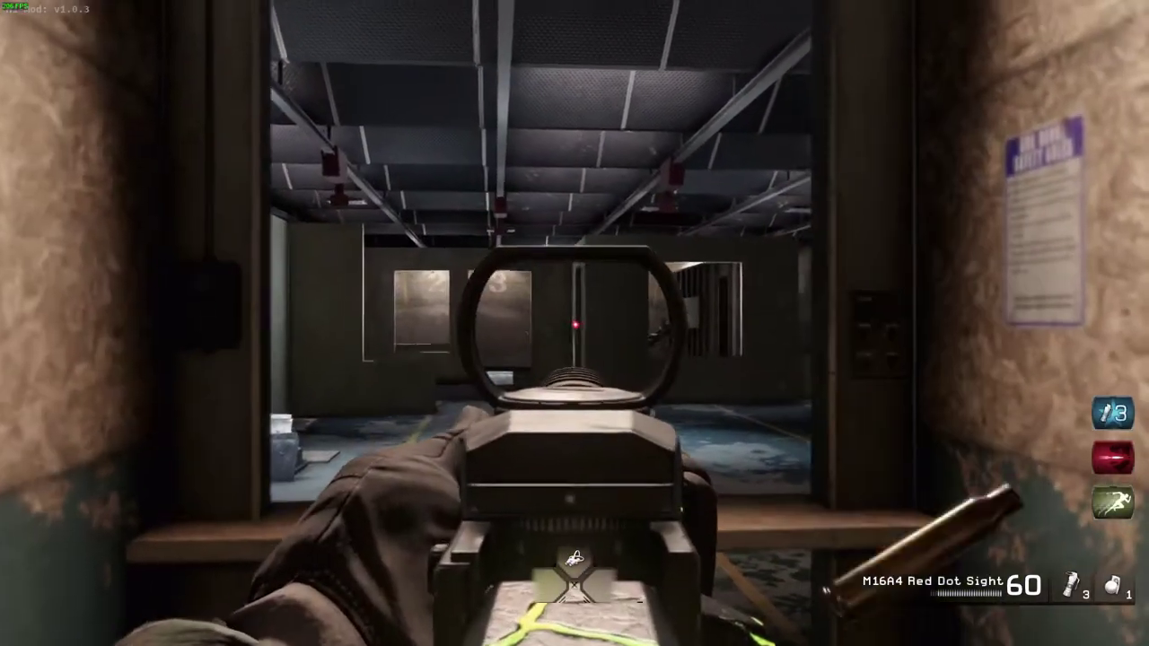
Step: Switch from the M16A4 to the Prokolot pistol and fire it down the range
key("2")
key("1")
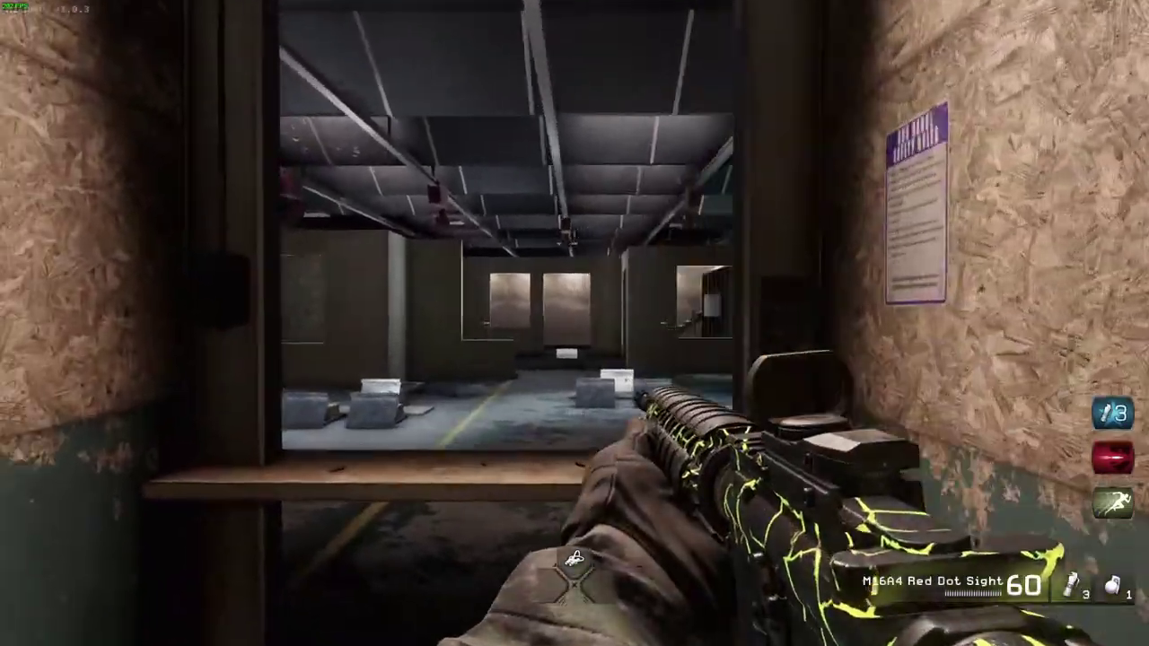
key("2")
left_click(575, 323)
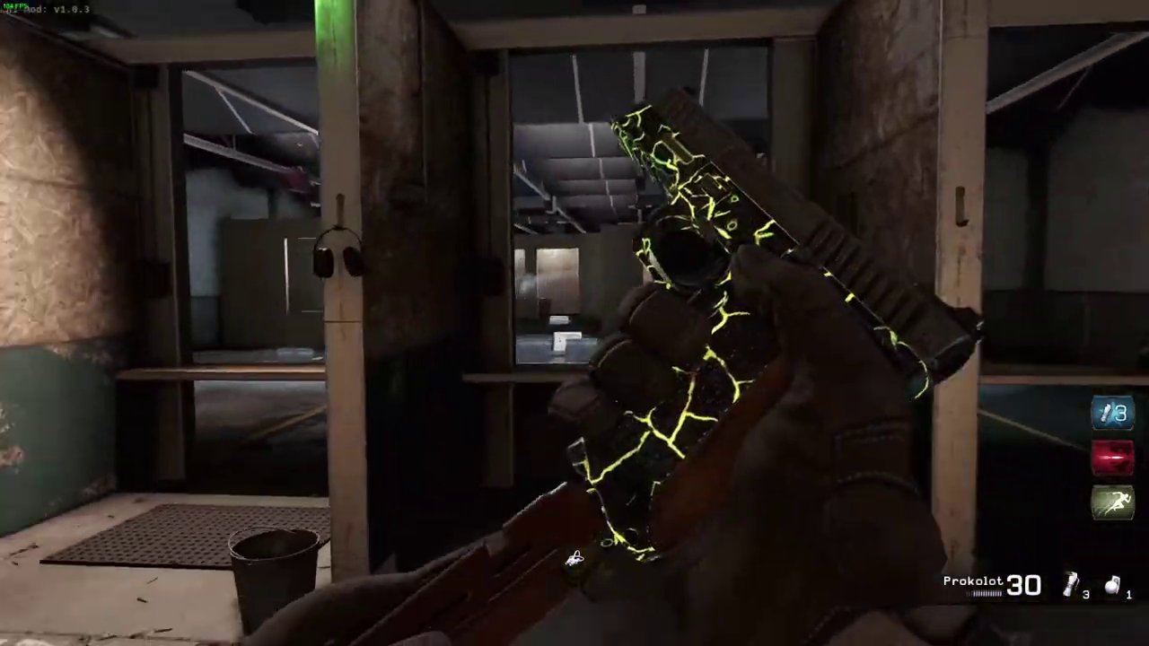
left_click(574, 558)
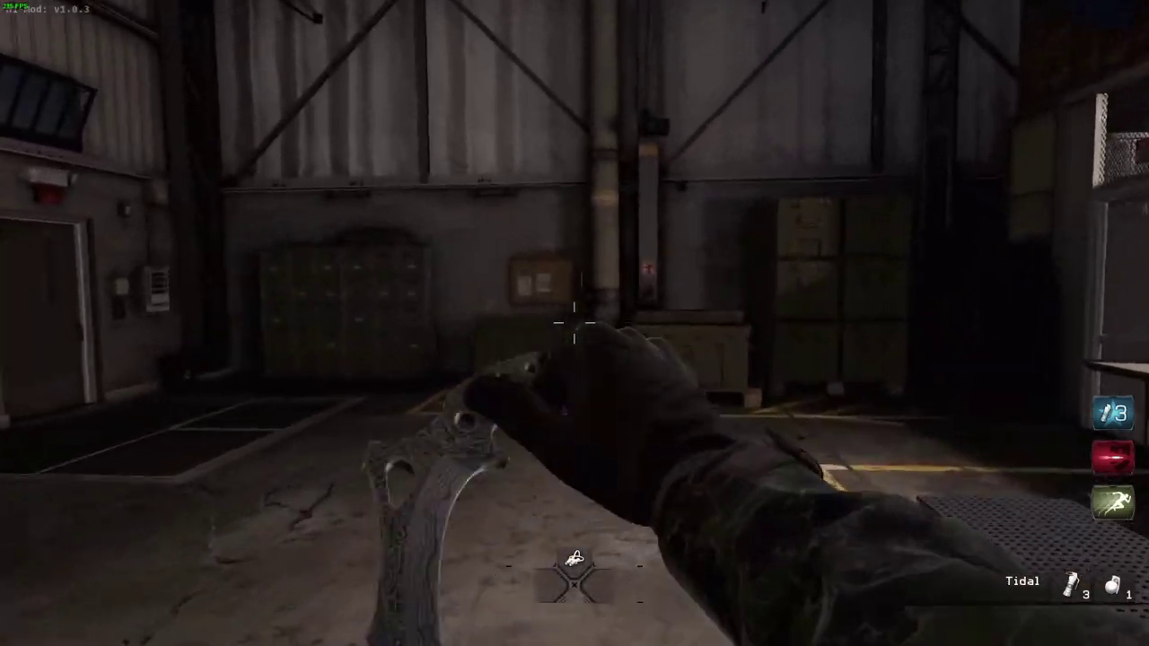
Step: Knife the watermelon at the workbench, then bring up the Windows Start menu
key("w")
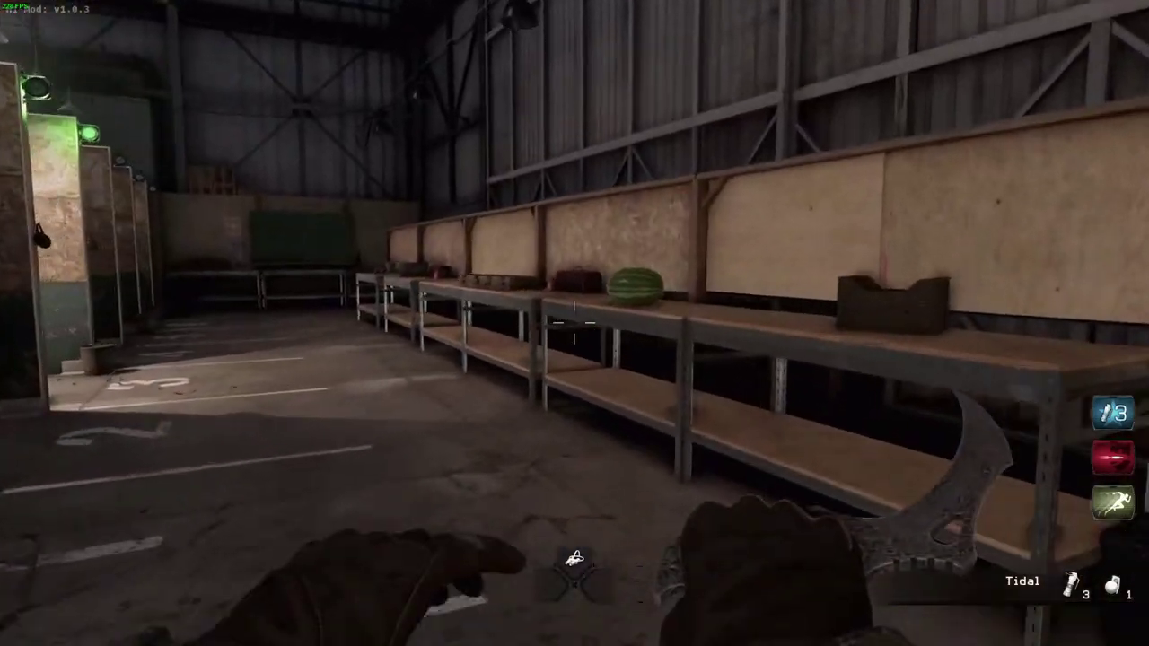
key("v")
key("s")
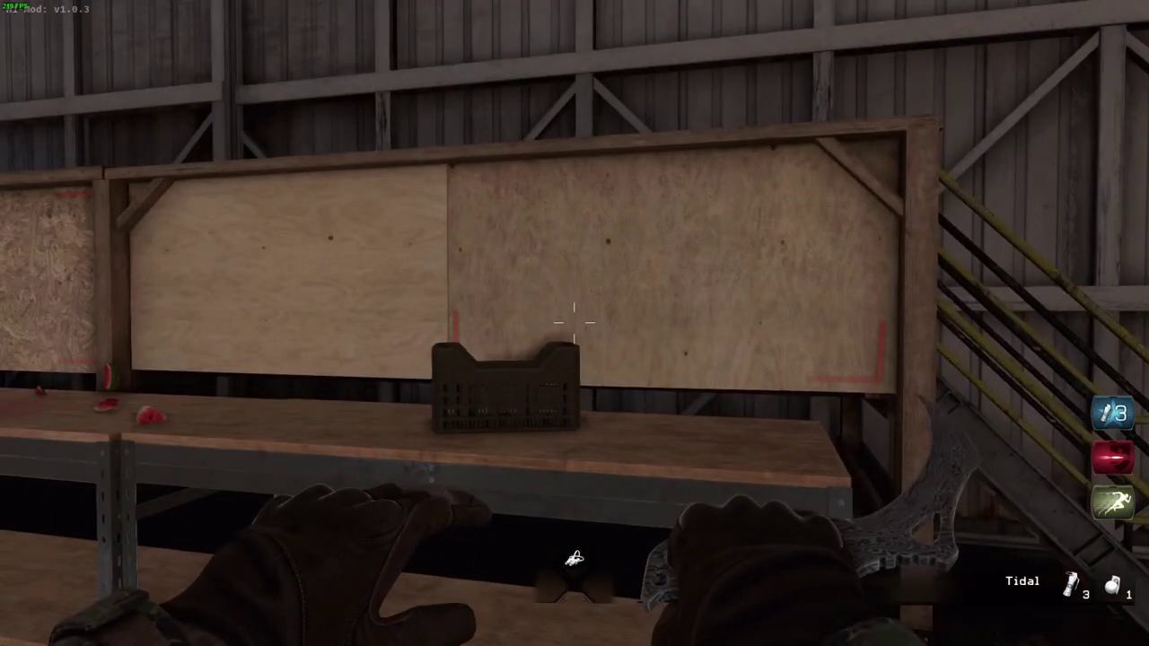
key("super")
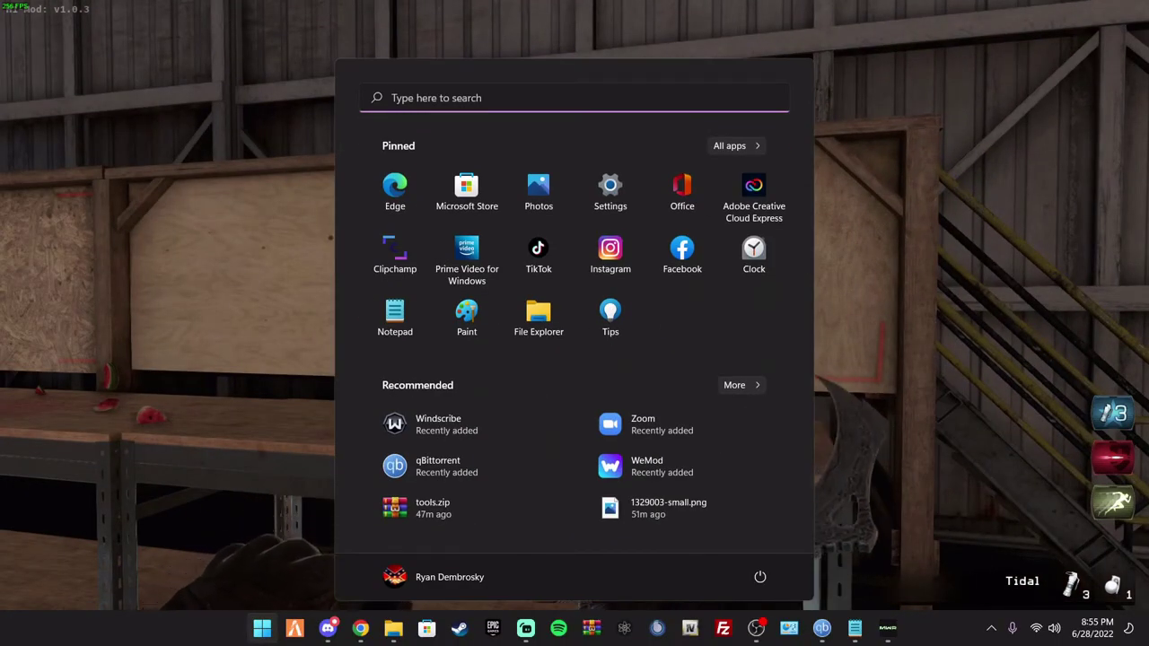